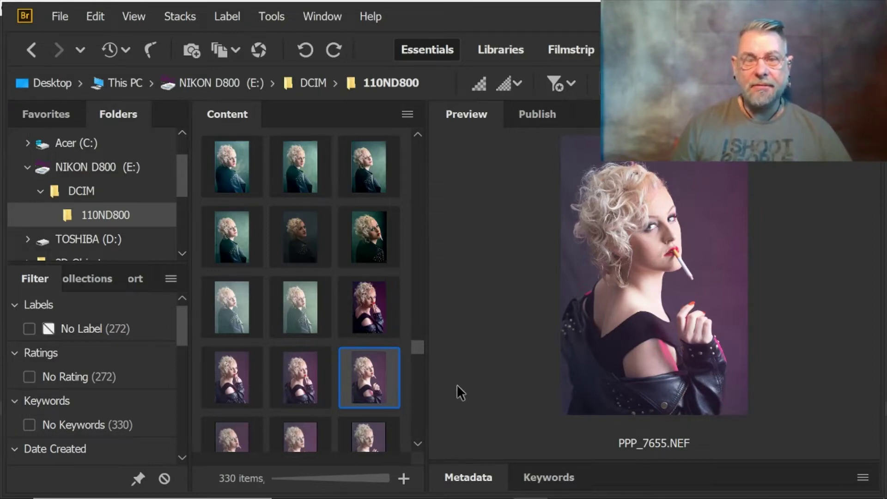
- Open PPP_7655.NEF in Camera Raw and enlarge the Camera Raw window to show the portrait larger
right_click(376, 379)
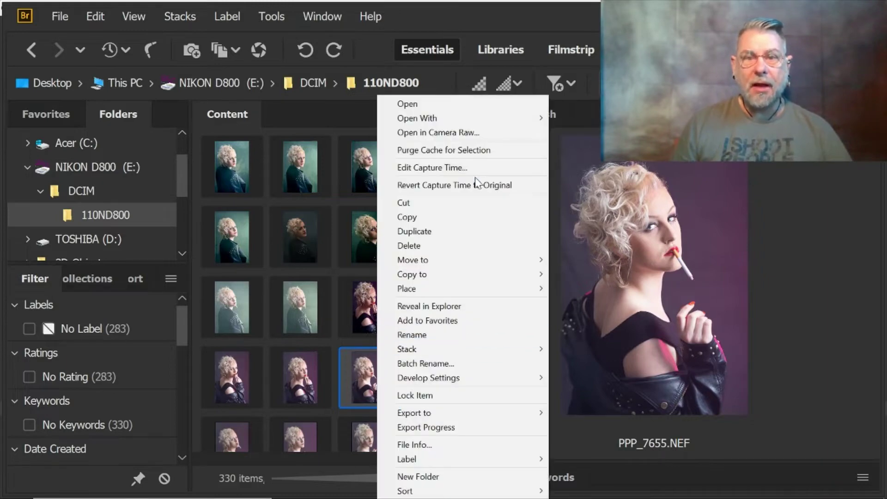
click(476, 134)
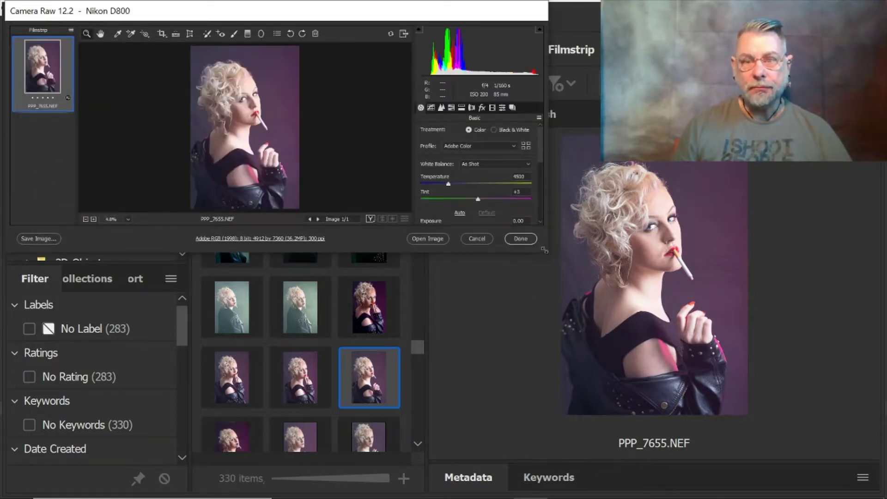
drag(551, 258, 863, 440)
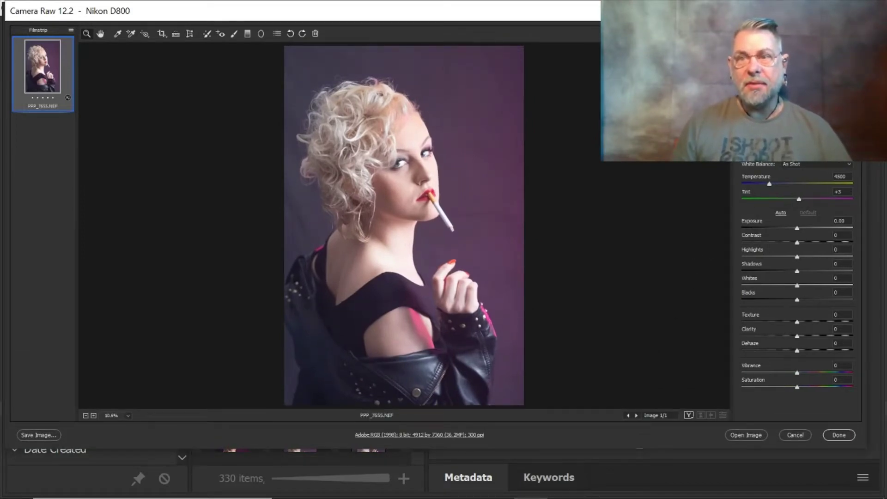
- Shape the tone curve into a gentle S, with the upper point at input 184, output 199 and the lower at input 68, output 58
key(ctrl+alt+2)
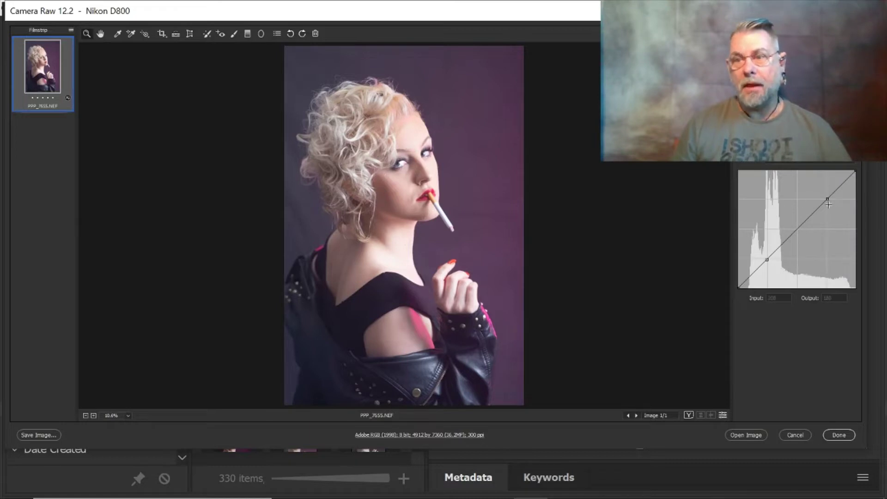
drag(827, 199, 823, 196)
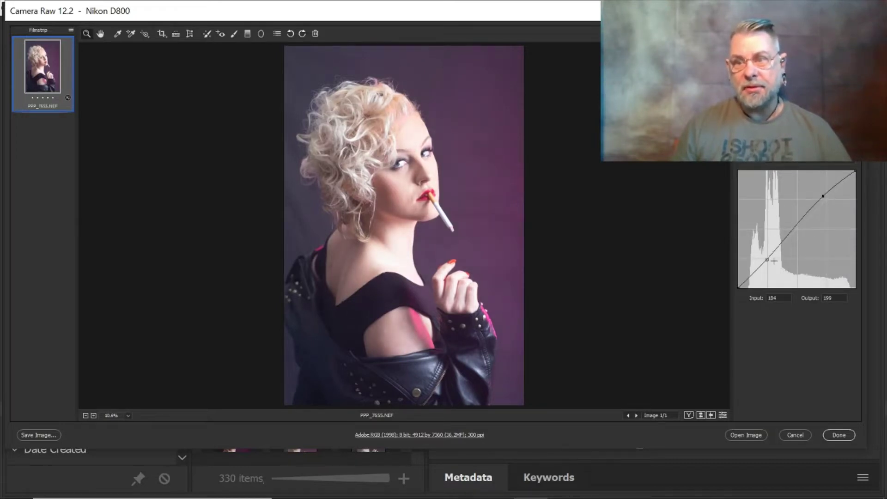
drag(767, 260, 770, 261)
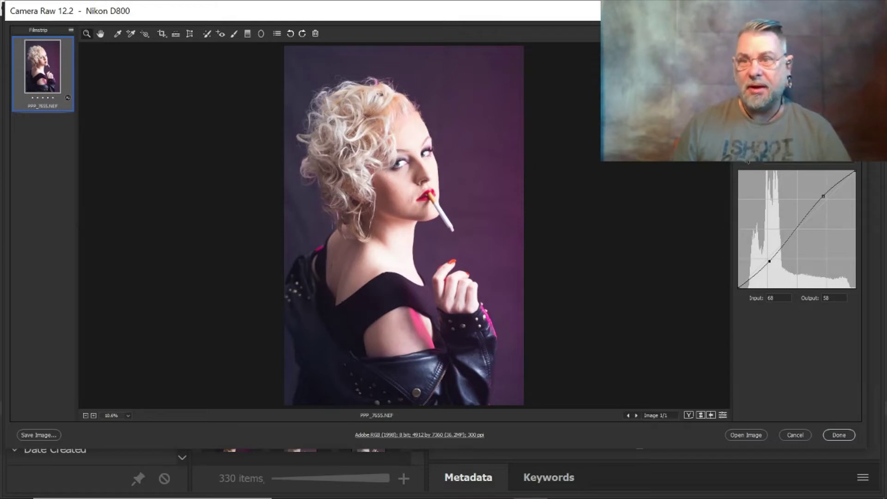
- Set Highlights to -53 in the basic adjustments and open the image in Photoshop
key(ctrl+alt+1)
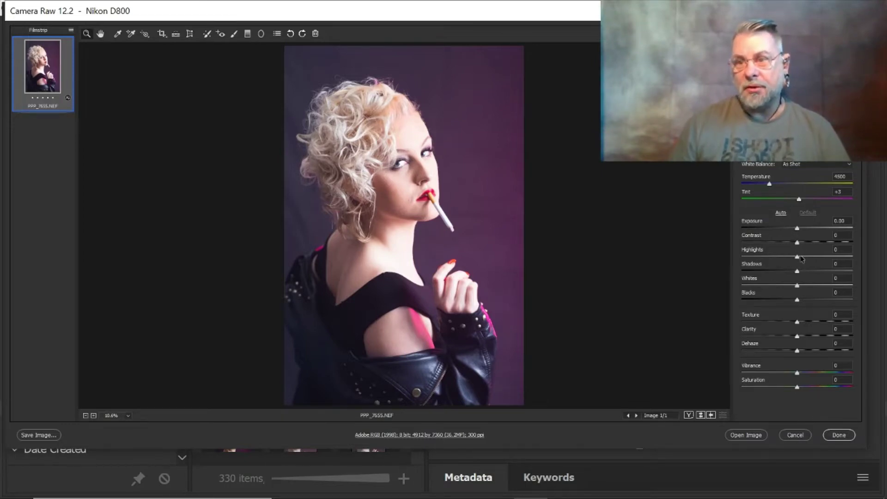
drag(796, 257, 766, 252)
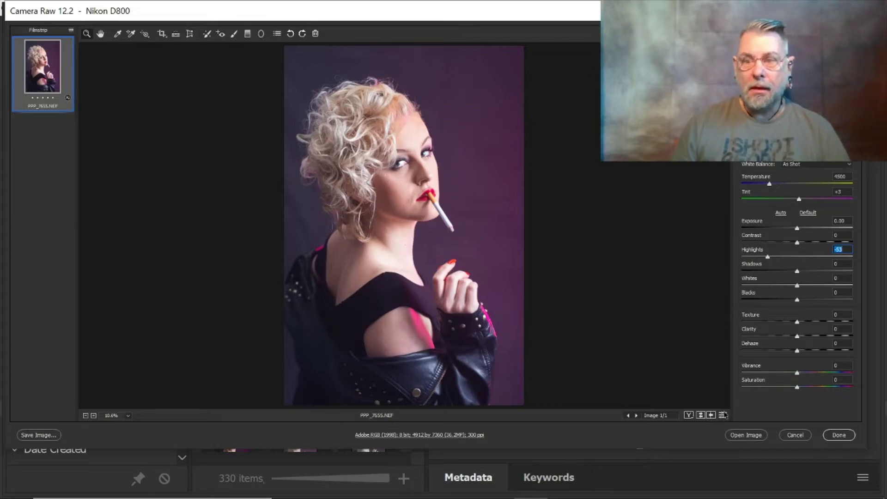
click(754, 437)
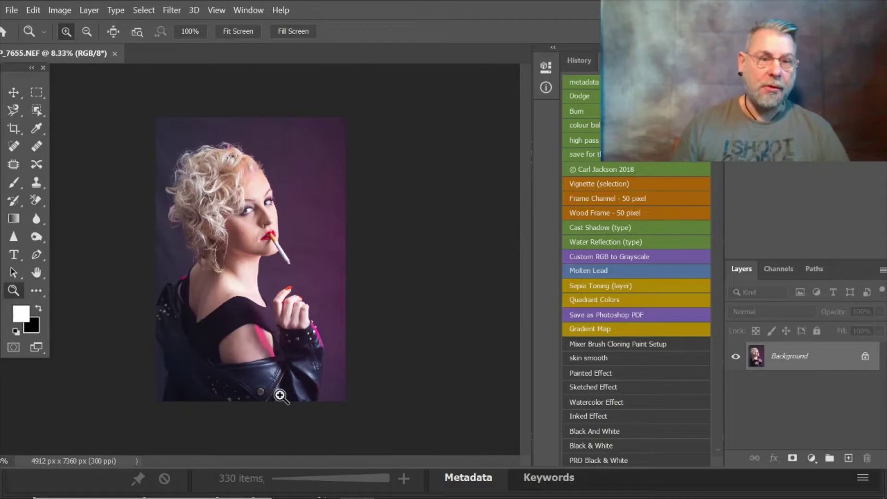
- Duplicate the Background layer and rename the copy "skin", with the Spot Healing Brush active for retouching the face
click(230, 218)
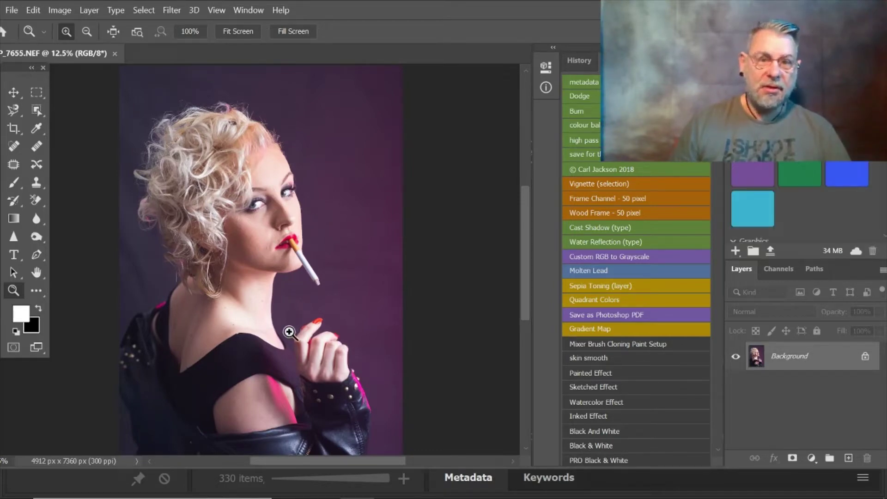
drag(277, 244, 286, 221)
click(286, 221)
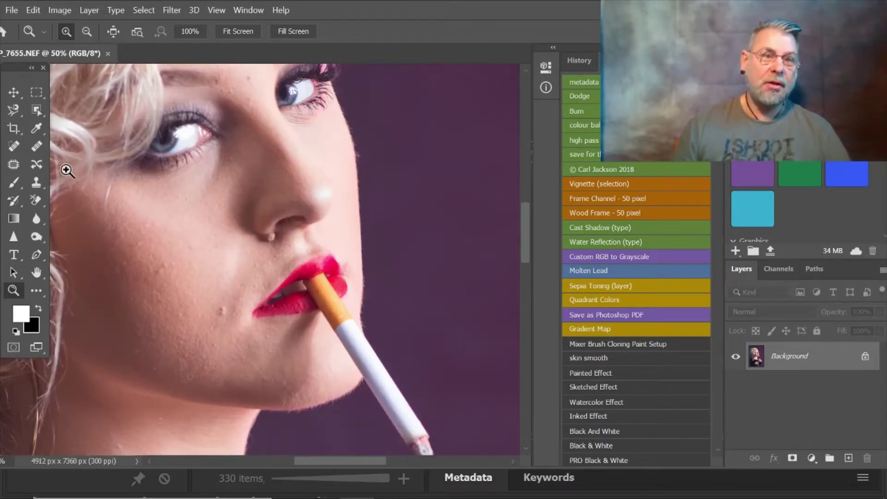
click(14, 147)
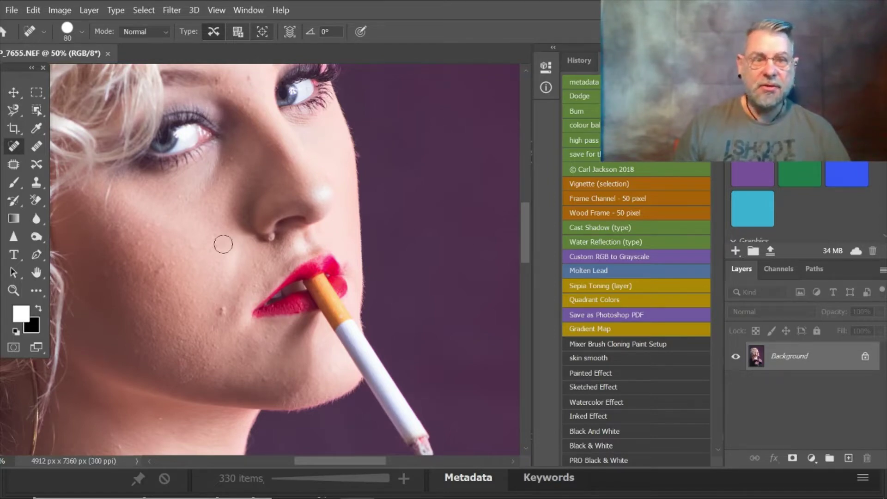
drag(757, 363, 848, 458)
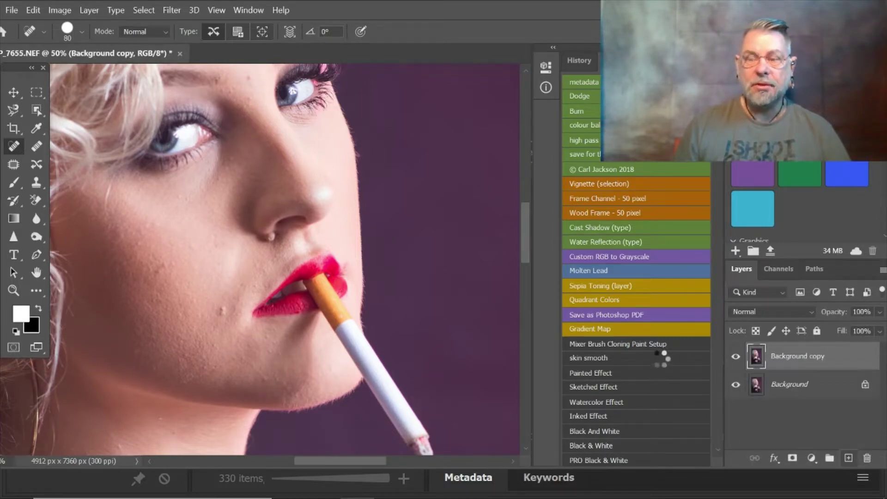
double_click(811, 361)
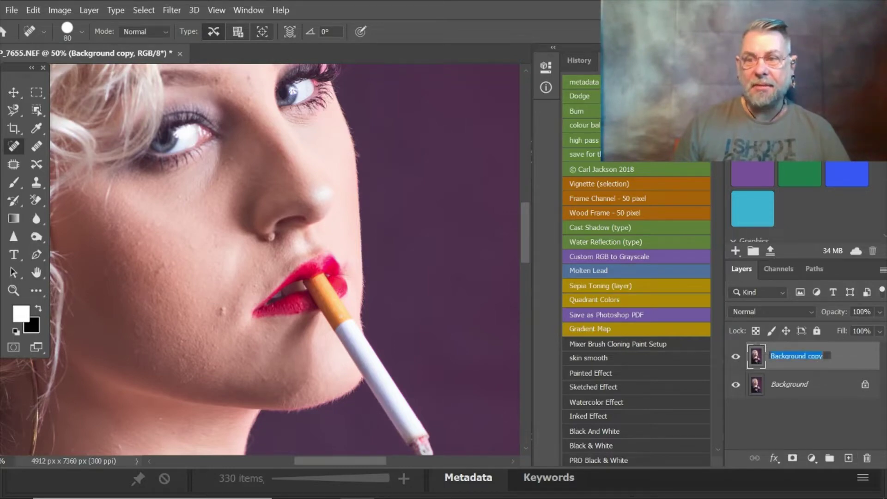
text(skin)
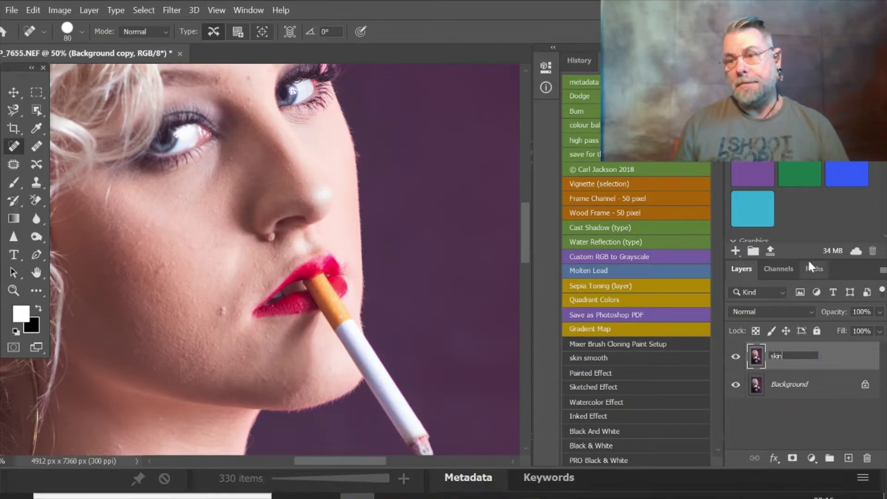
click(848, 358)
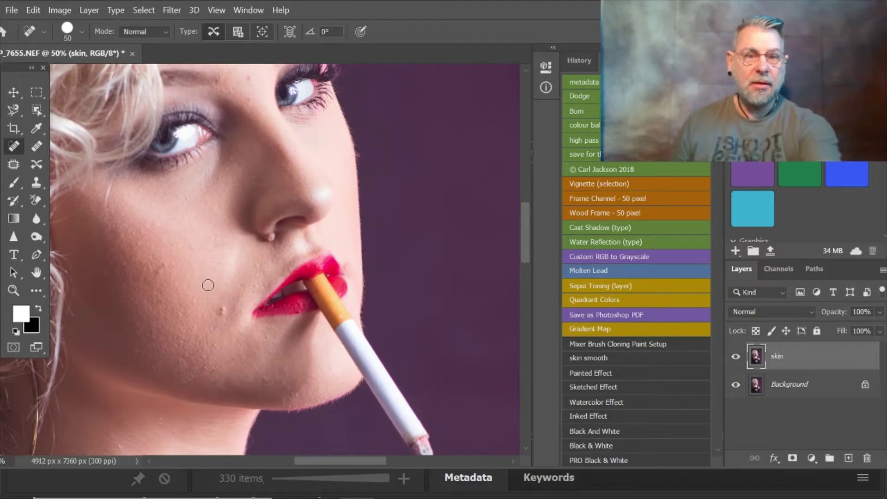
- Set the Spot Healing Brush size to 40 and remove the blemishes beside the mouth corner and on the lower cheek
key(bracketright)
key(bracketright)
key(bracketright)
key(bracketright)
key(bracketright)
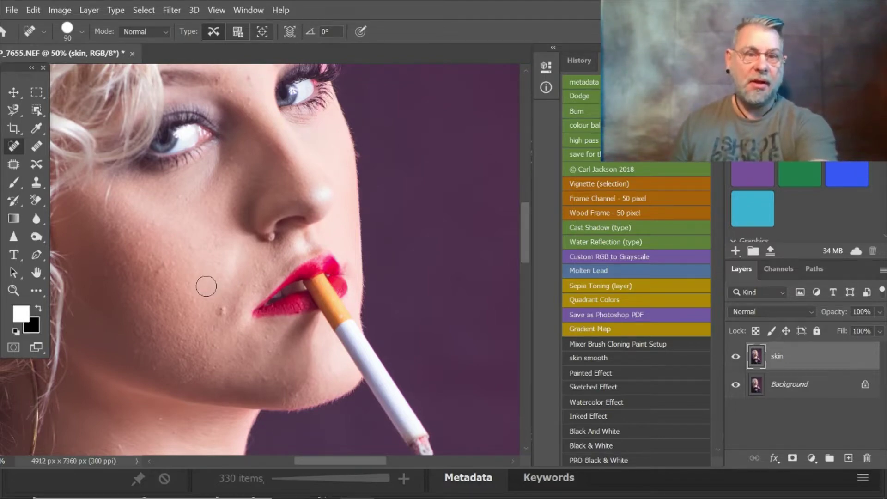
key(bracketleft)
key(bracketleft)
key(bracketleft)
key(bracketleft)
key(bracketleft)
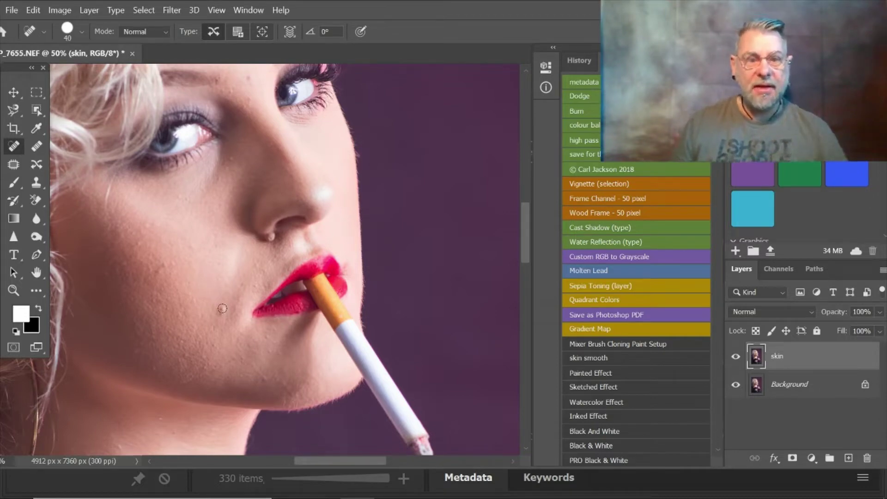
click(222, 309)
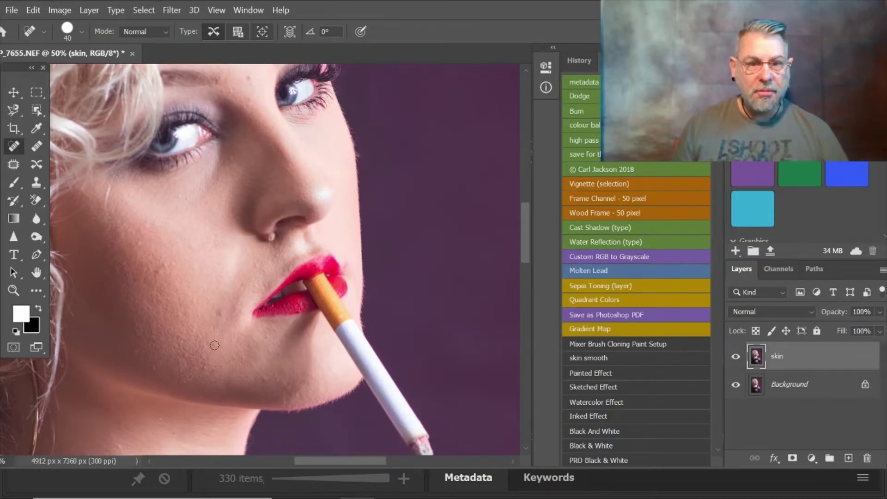
click(215, 344)
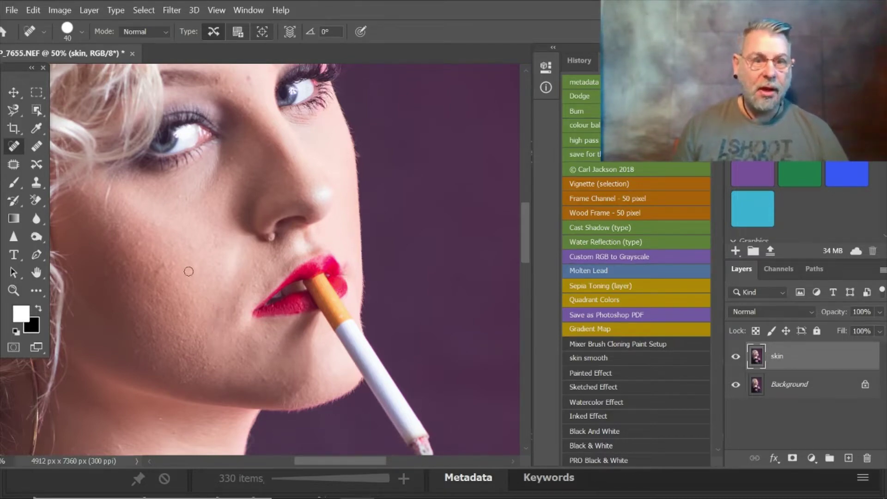
- Heal the small marks between the eyebrows and on the cheek below the eye
scroll(253, 139, up, 1)
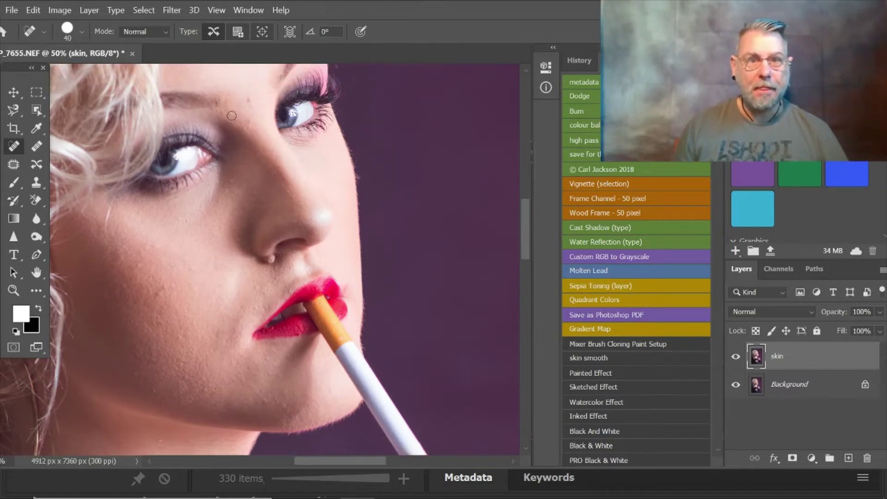
click(232, 115)
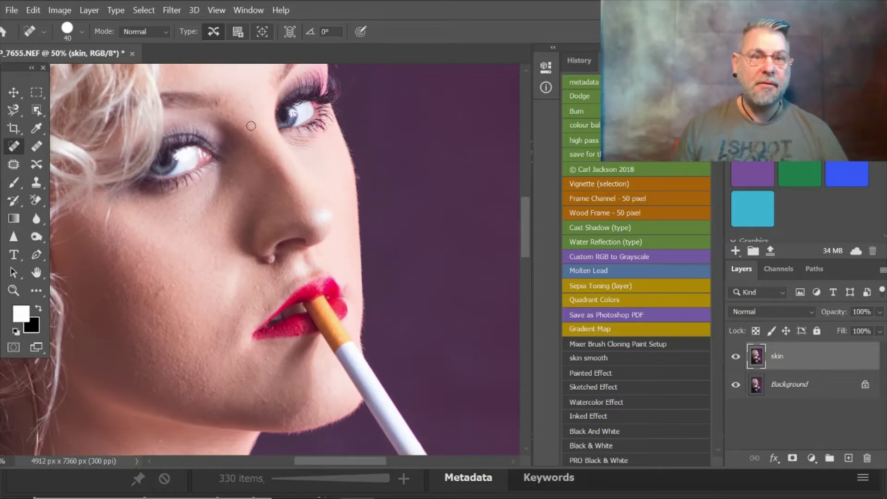
scroll(251, 125, up, 5)
scroll(251, 125, down, 4)
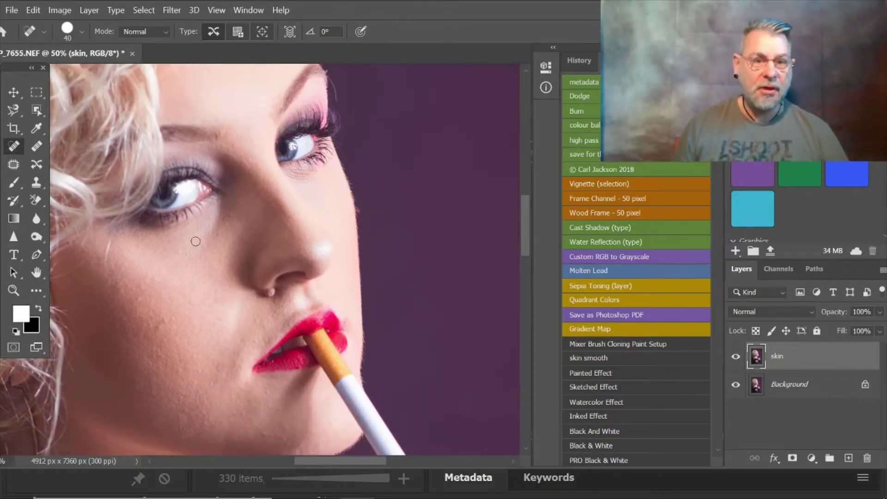
scroll(196, 249, down, 1)
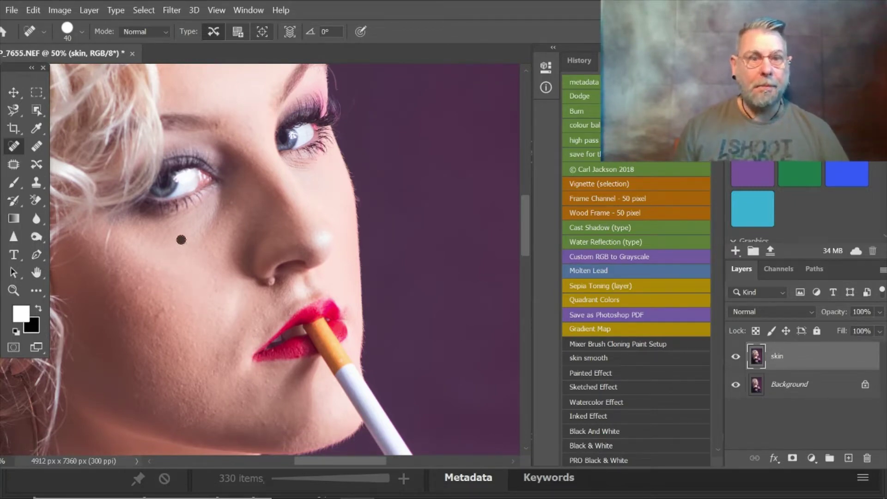
scroll(253, 302, down, 2)
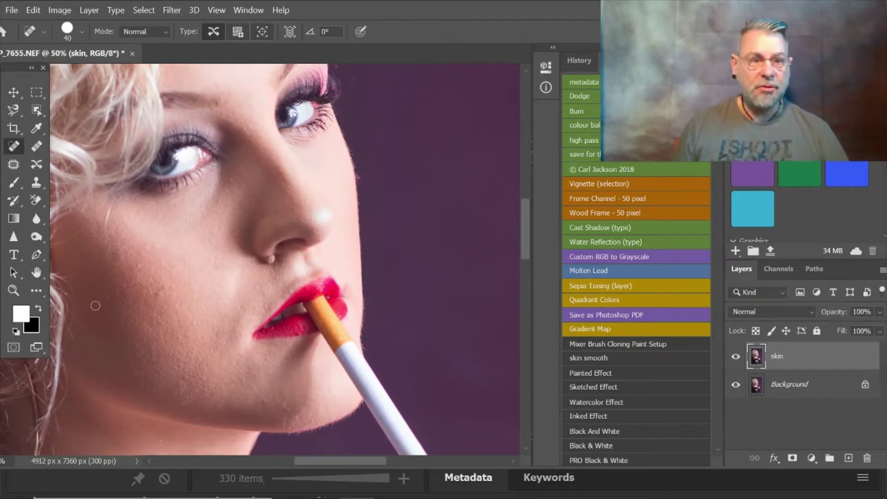
- Remove the round bump at the nostril's lower edge using the Spot Healing Brush at size 50
click(12, 291)
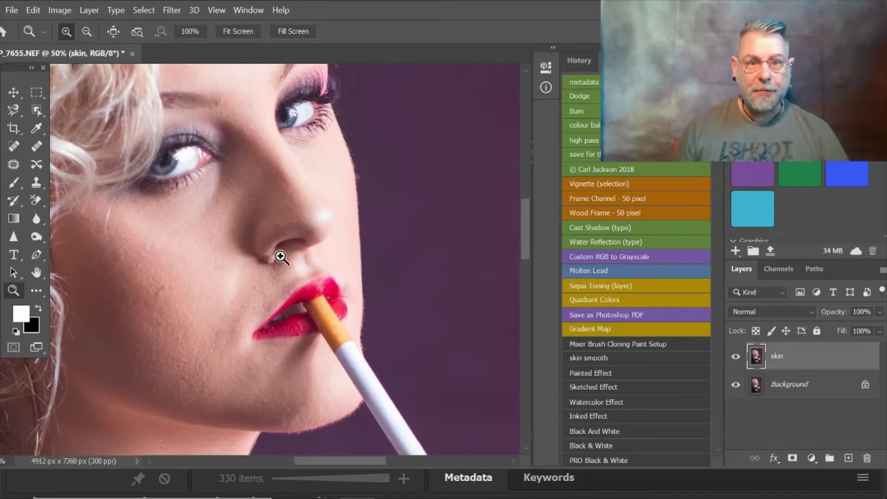
click(280, 256)
click(280, 256)
click(280, 256)
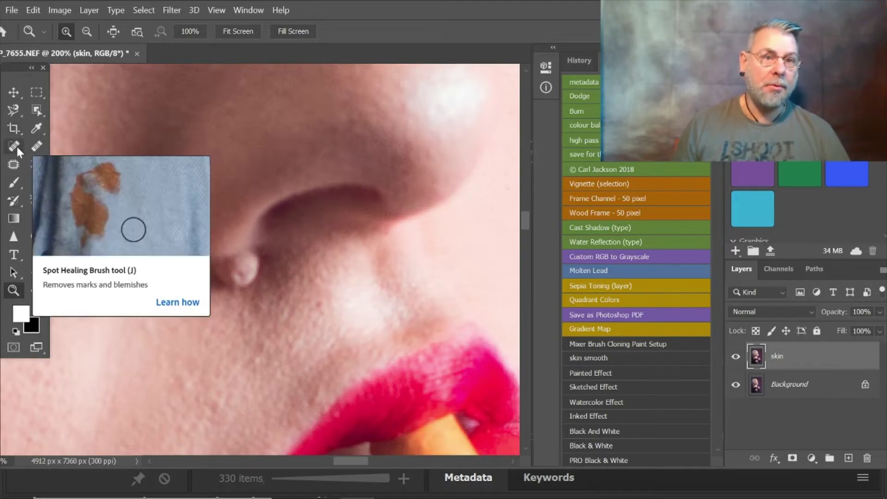
click(14, 147)
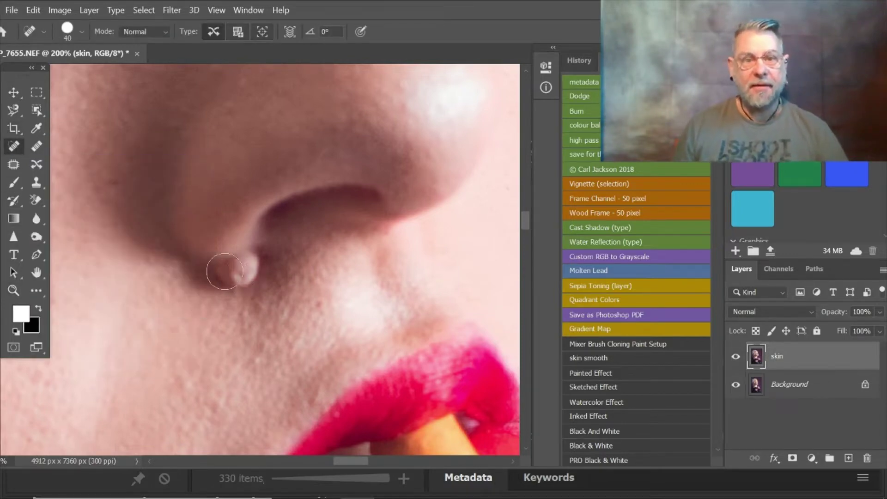
key(bracketright)
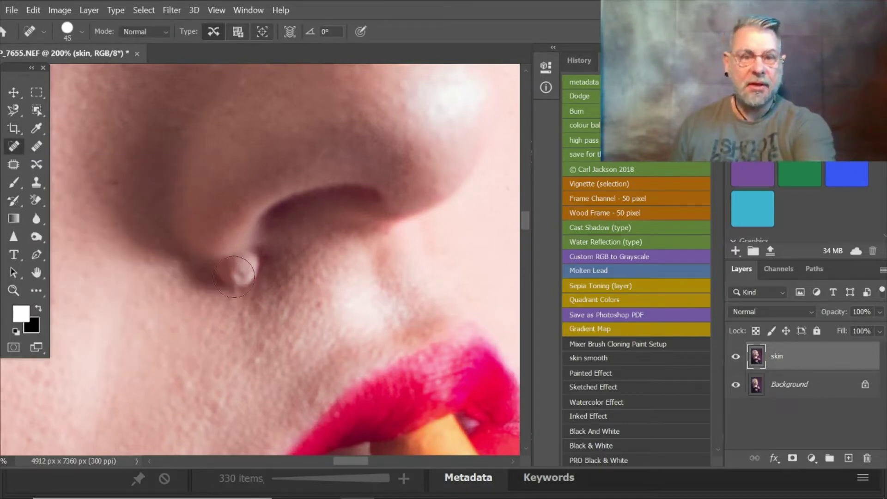
key(bracketright)
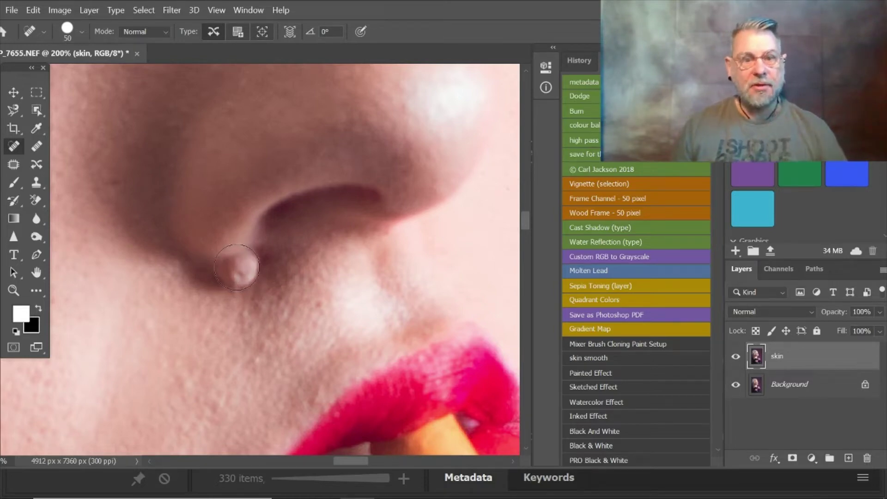
click(236, 267)
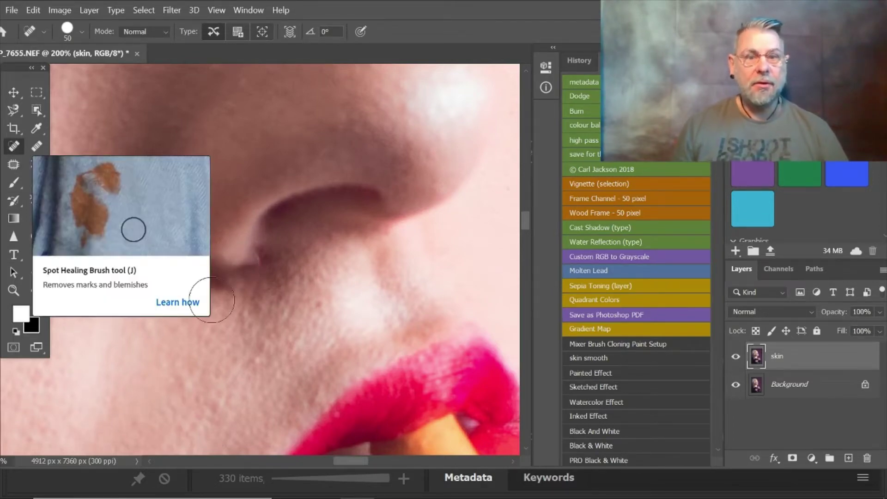
- Reduce the Spot Healing Brush to size 10 and clean up the leftover marks along the nostril's lower edge
key(bracketleft)
key(bracketleft)
key(bracketleft)
key(bracketleft)
key(bracketleft)
key(bracketleft)
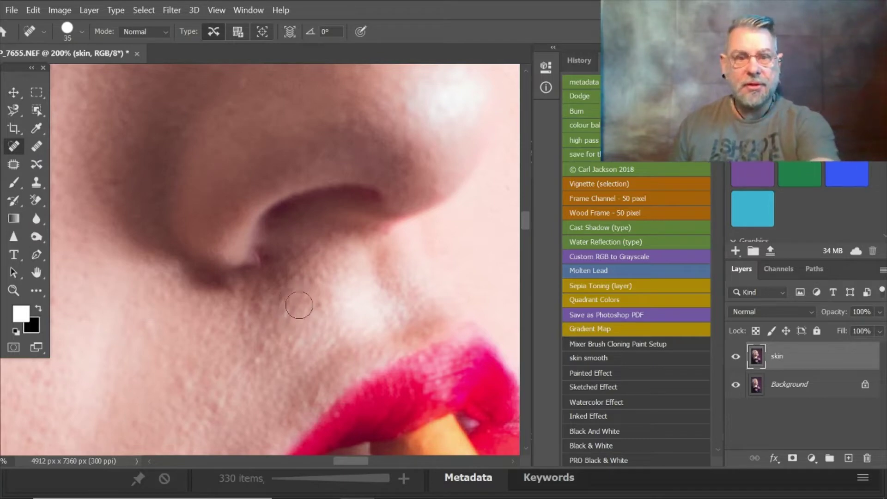
key(bracketright)
key(bracketright)
mouse_move(256, 272)
mouse_down()
mouse_move(249, 284)
mouse_move(224, 289)
mouse_up()
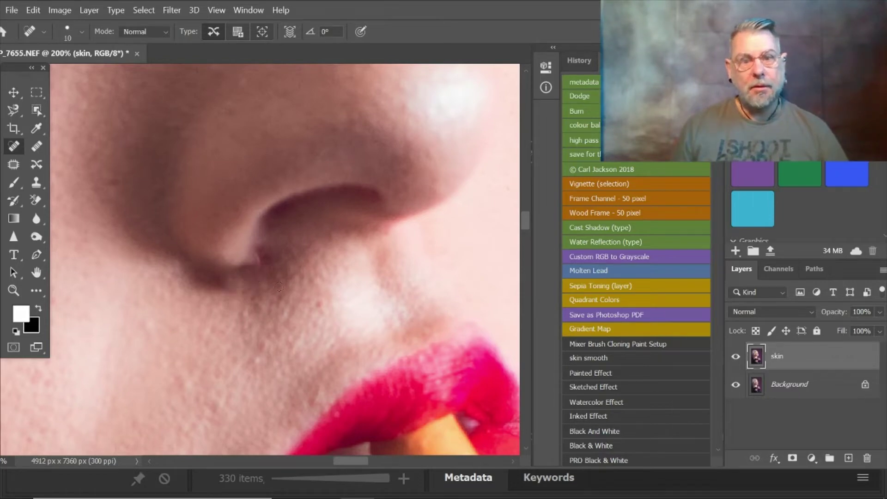
click(260, 270)
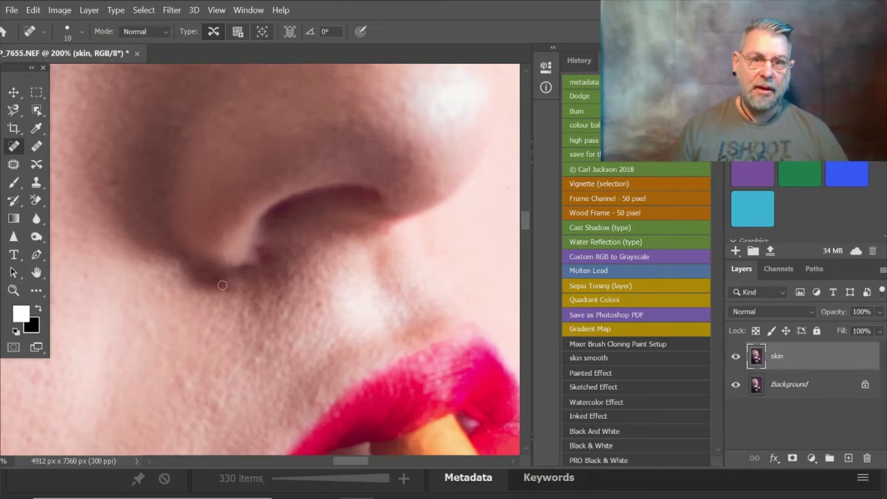
drag(222, 286, 225, 283)
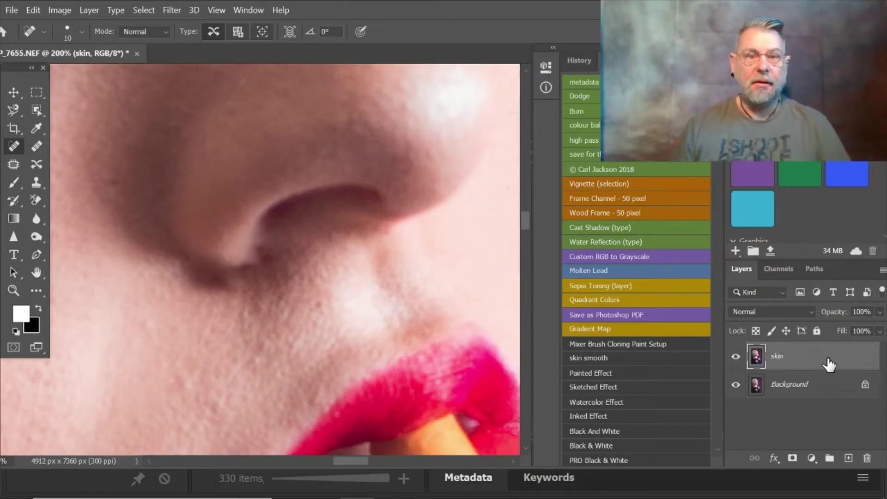
- Compare the retouched skin with the original by switching the skin layer off and on, close up and at 25% zoom
click(736, 357)
click(736, 356)
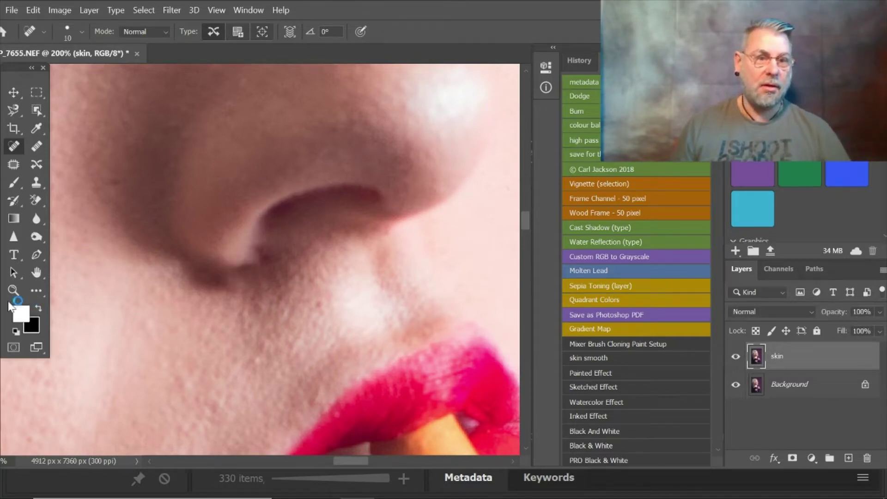
click(13, 290)
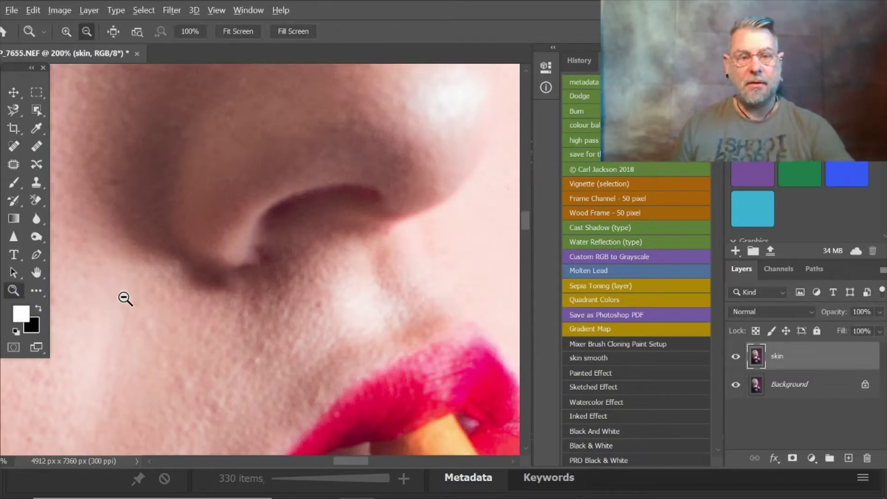
click(160, 299)
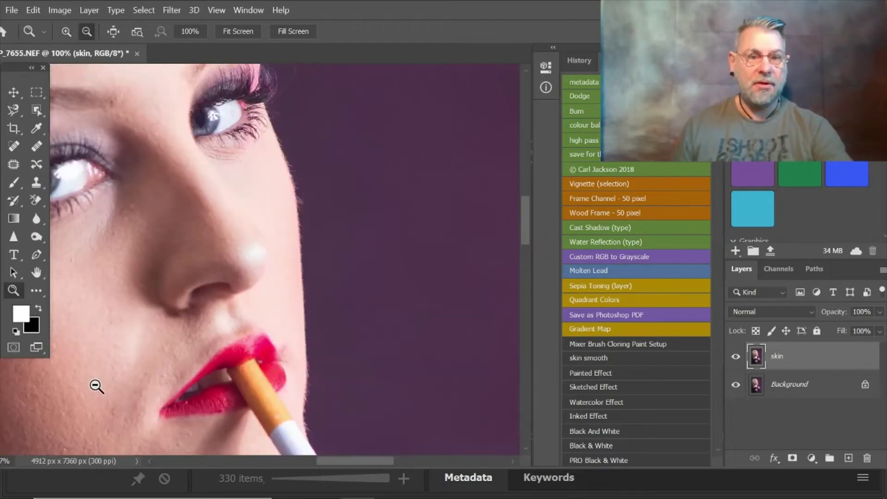
click(96, 385)
click(96, 383)
click(97, 383)
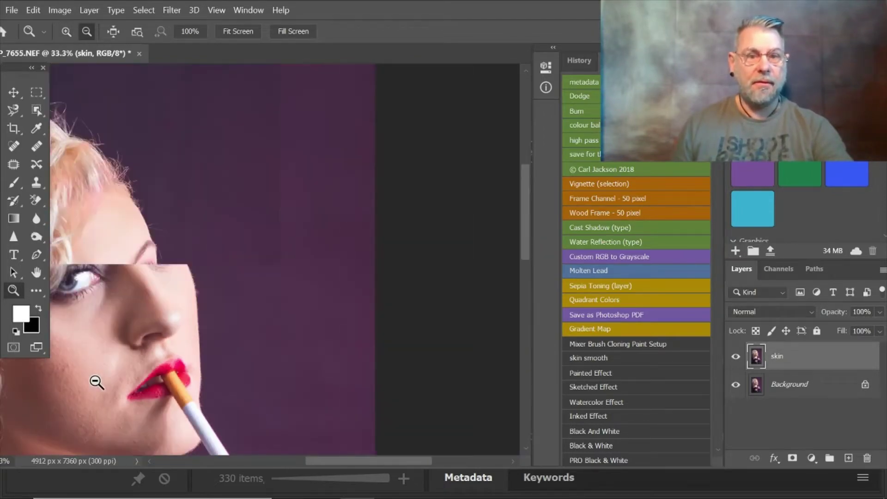
alt+click(96, 382)
drag(378, 463, 337, 462)
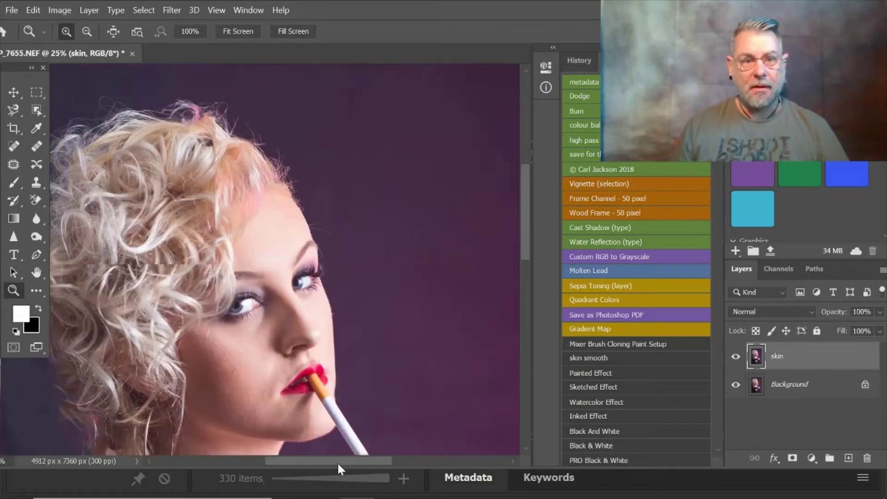
click(737, 359)
click(737, 360)
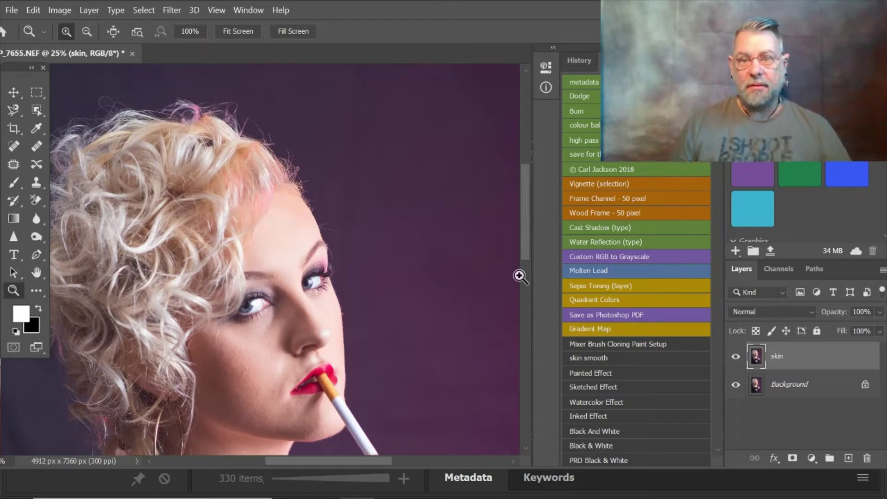
- Remove the moles and spots on the neck and upper chest using the Spot Healing Brush at size 50
drag(523, 215, 532, 253)
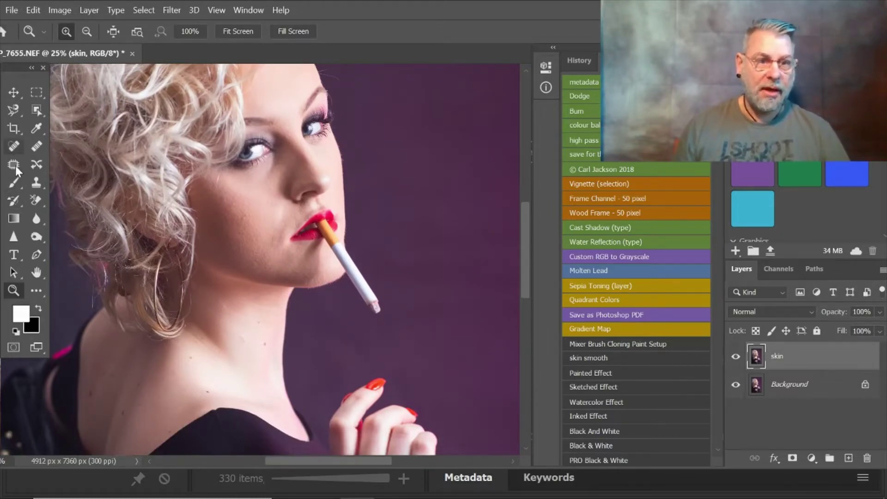
click(17, 149)
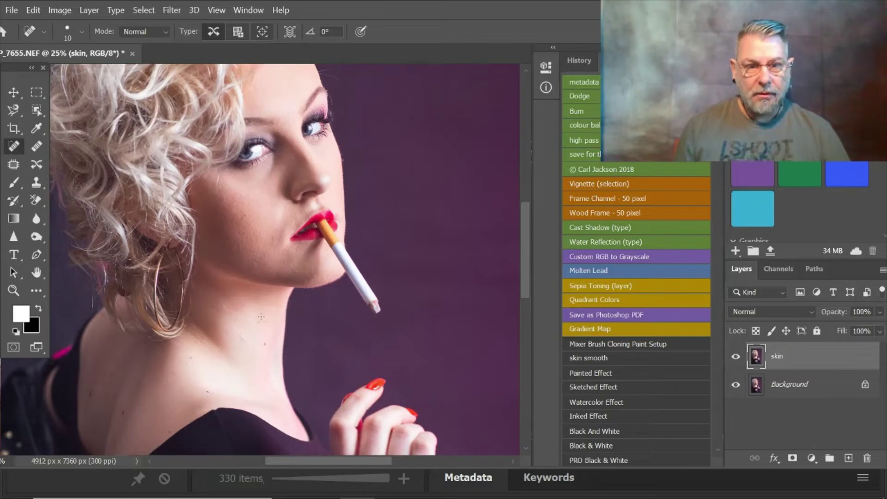
key(bracketright)
key(bracketright)
key(bracketright)
key(bracketright)
key(bracketright)
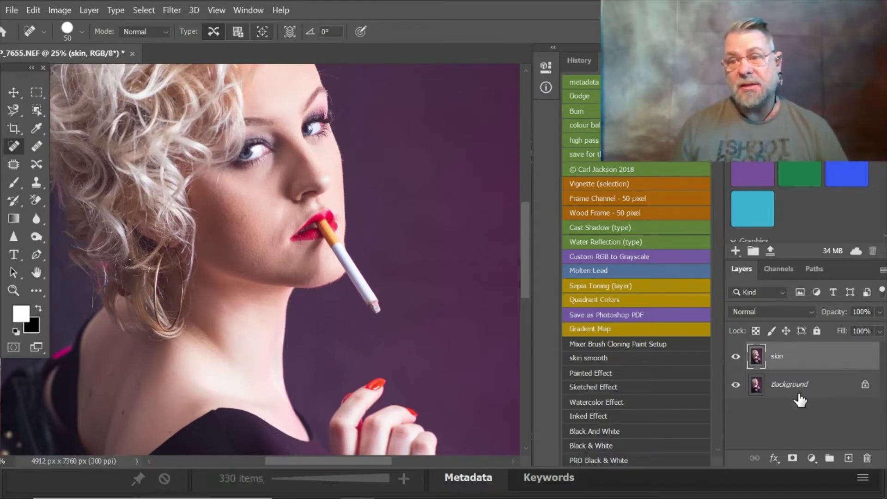
- Compare the skin layer with the original once more and flatten the image into a single layer
click(737, 358)
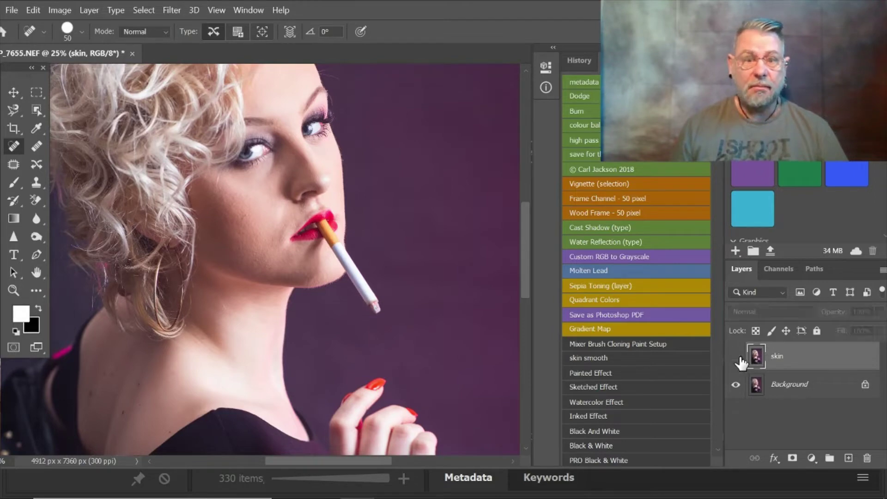
click(737, 359)
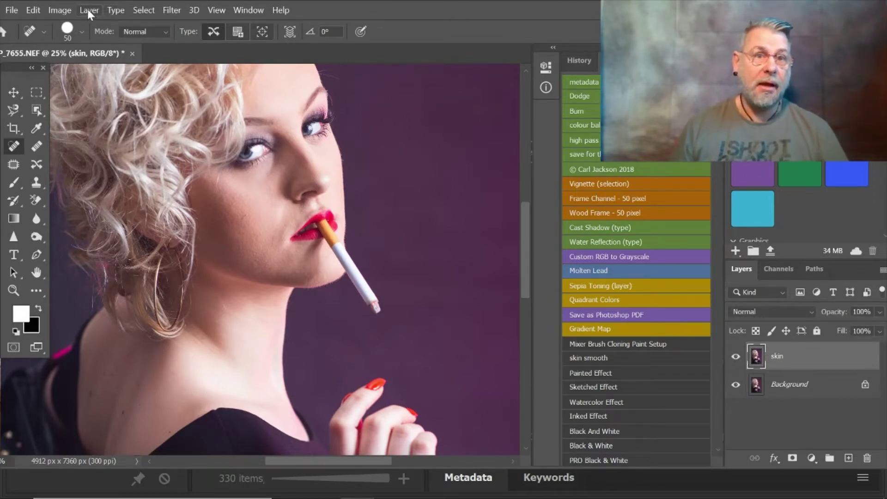
click(87, 10)
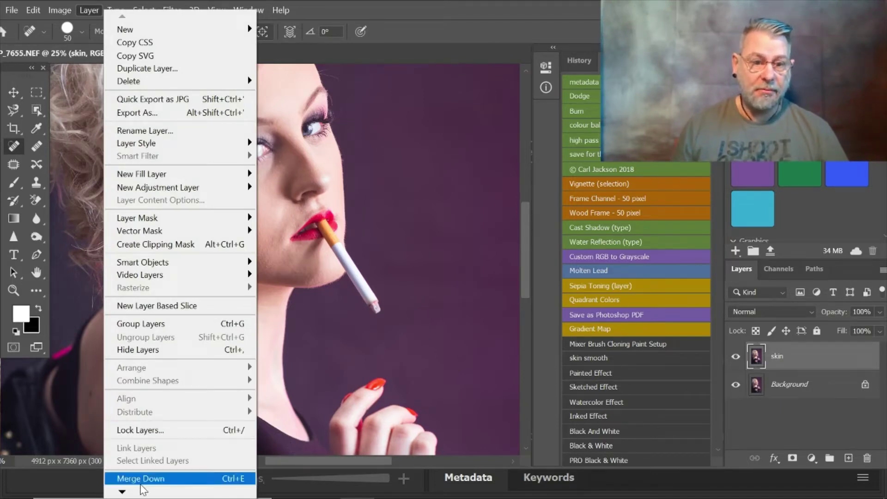
mouse_move(124, 491)
click(124, 451)
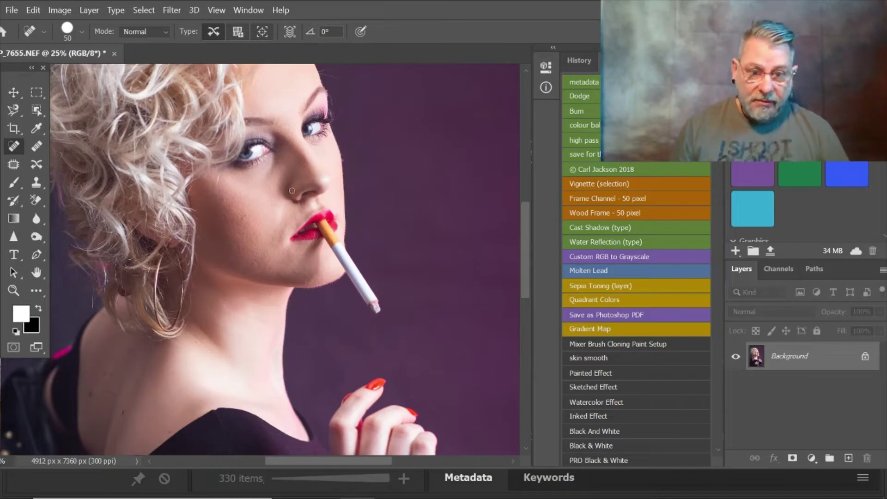
scroll(322, 162, up, 3)
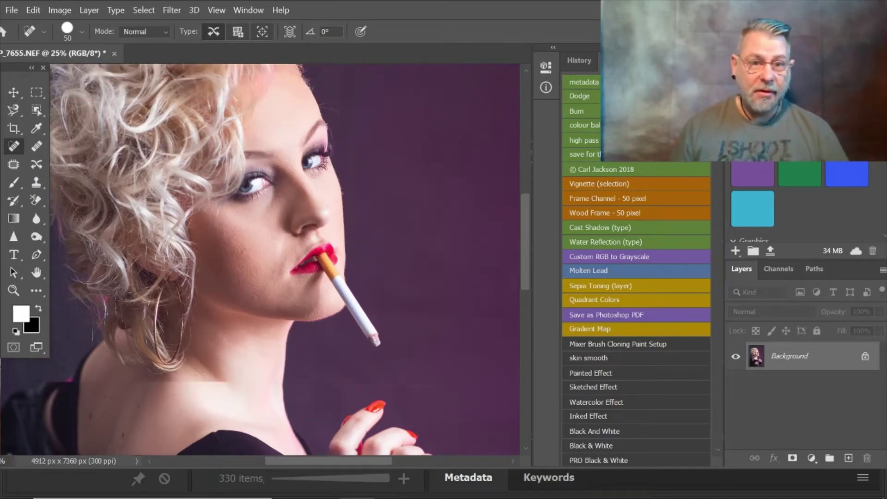
scroll(323, 162, up, 1)
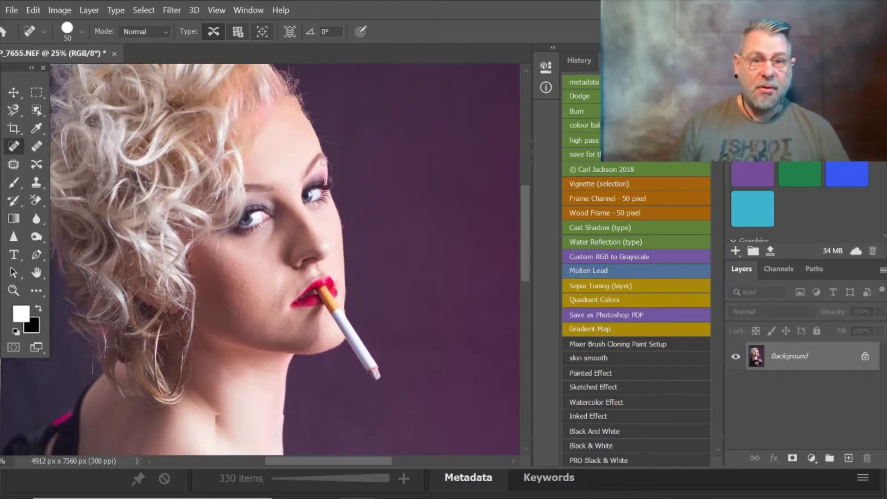
scroll(324, 162, down, 5)
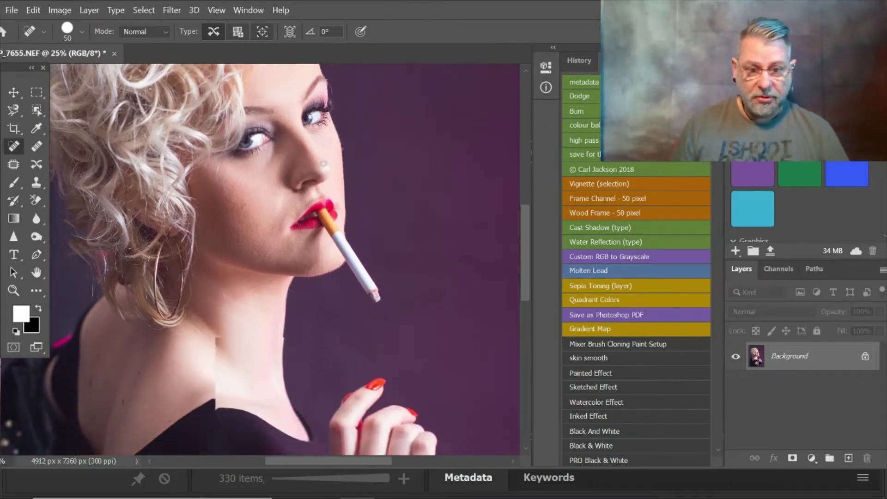
scroll(324, 162, up, 3)
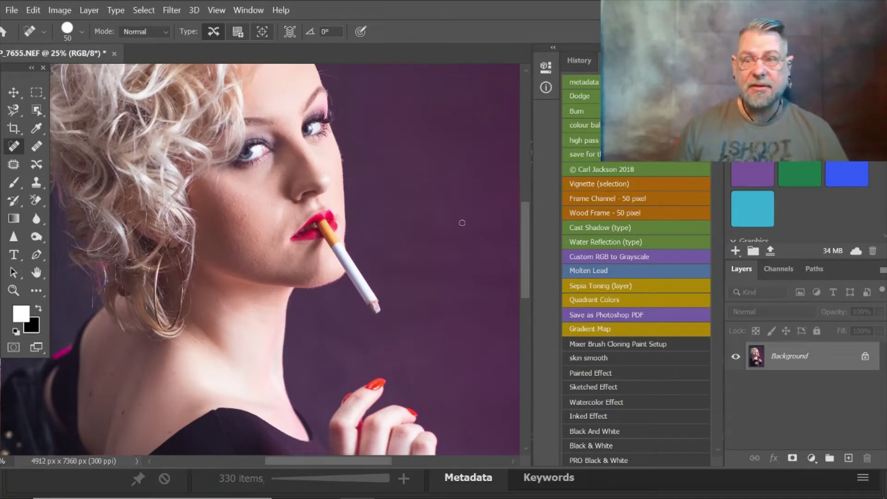
- Duplicate the Background layer and rename the copy "eyes"
drag(758, 358, 849, 458)
double_click(794, 357)
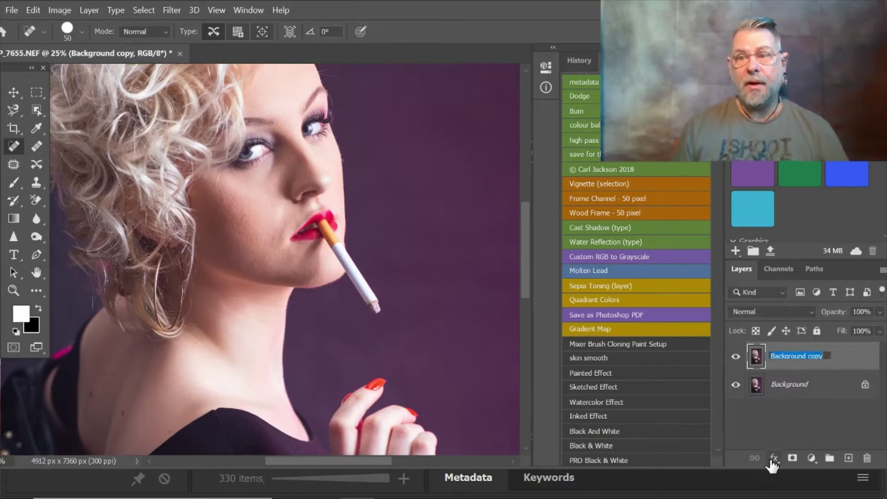
text(eyes)
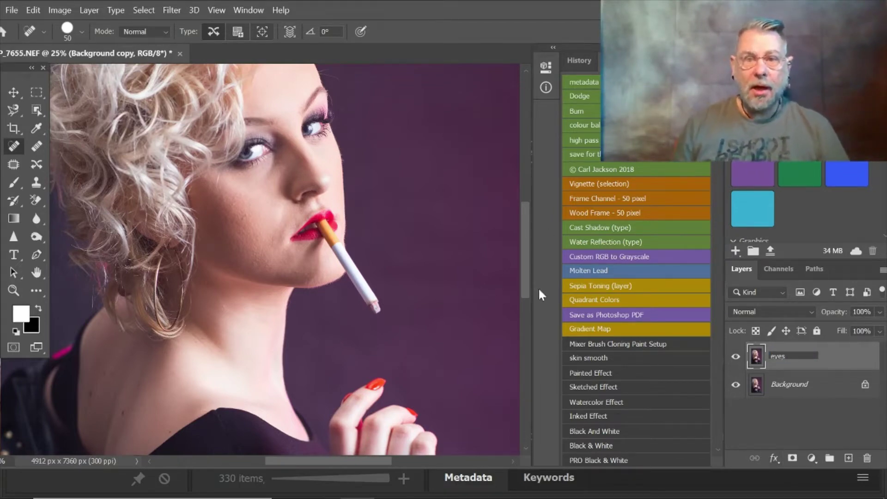
key(Return)
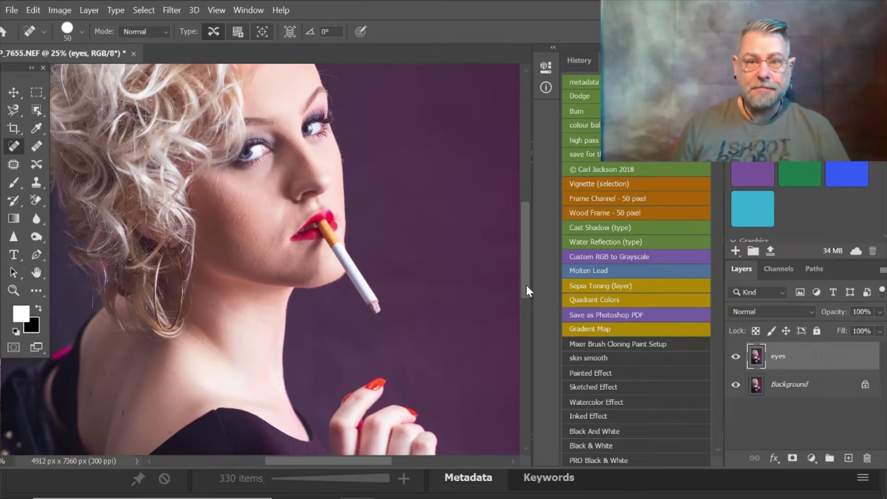
- Lighten the whites of both eyes on the eyes layer with the Dodge tool, and the irises at brush size 35
drag(525, 254, 523, 234)
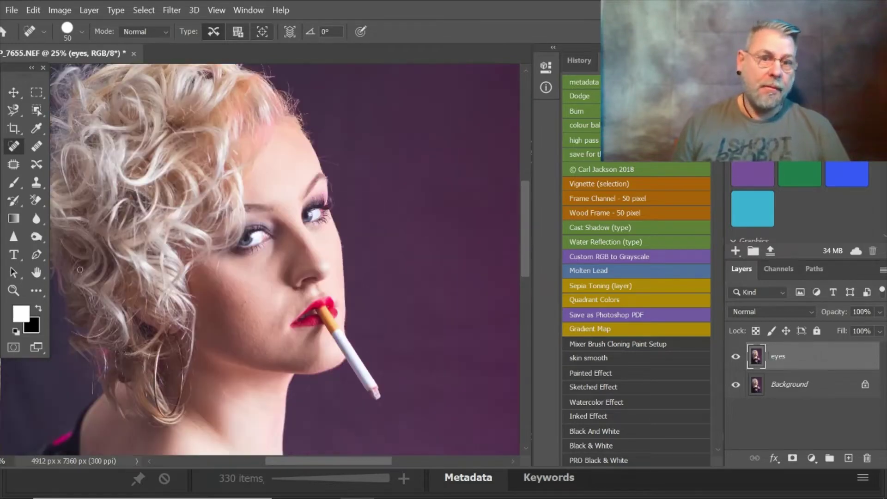
click(13, 290)
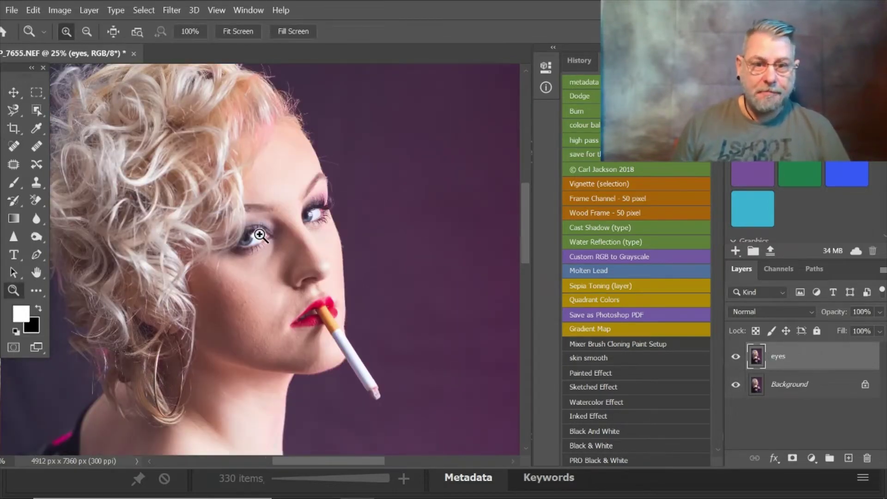
click(260, 236)
click(260, 236)
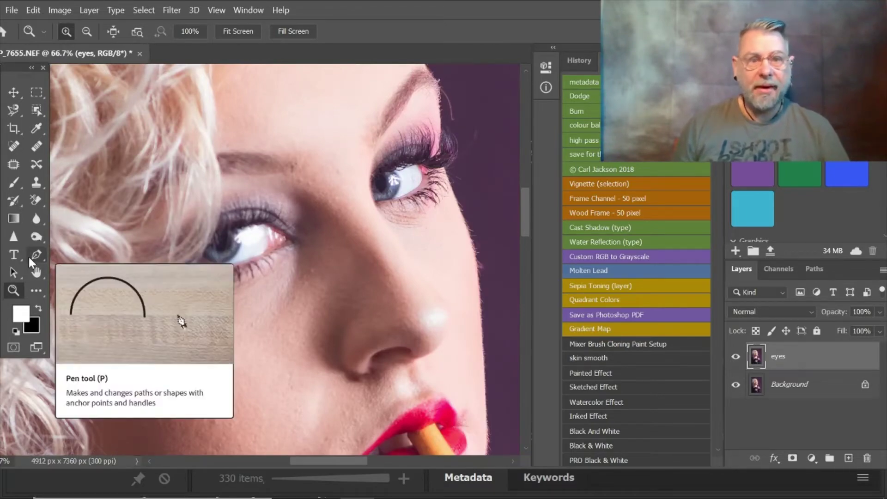
click(35, 237)
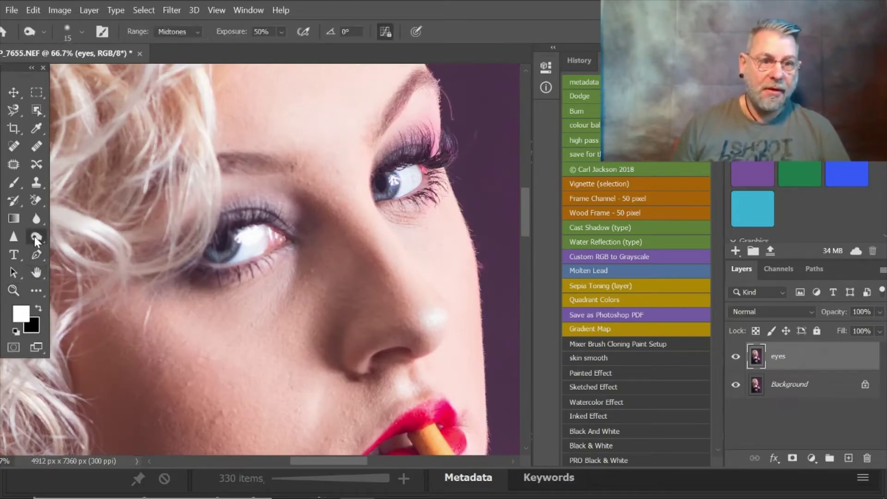
click(88, 235)
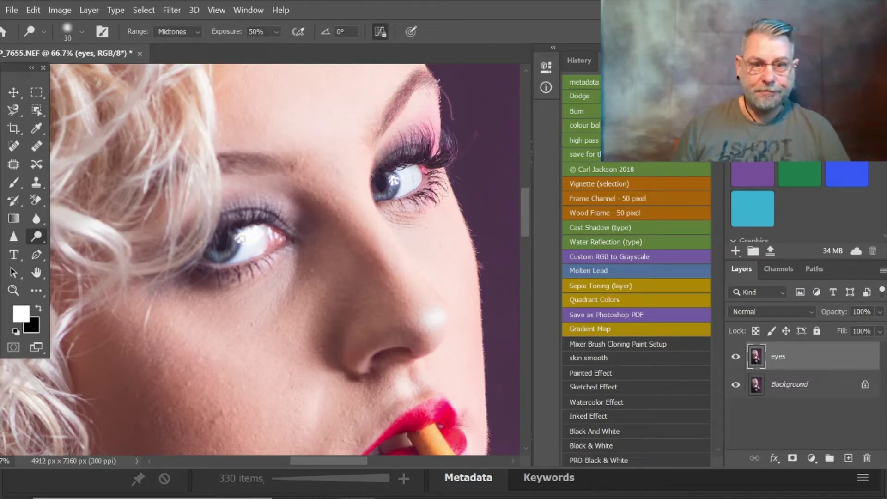
key(bracketright)
key(bracketright)
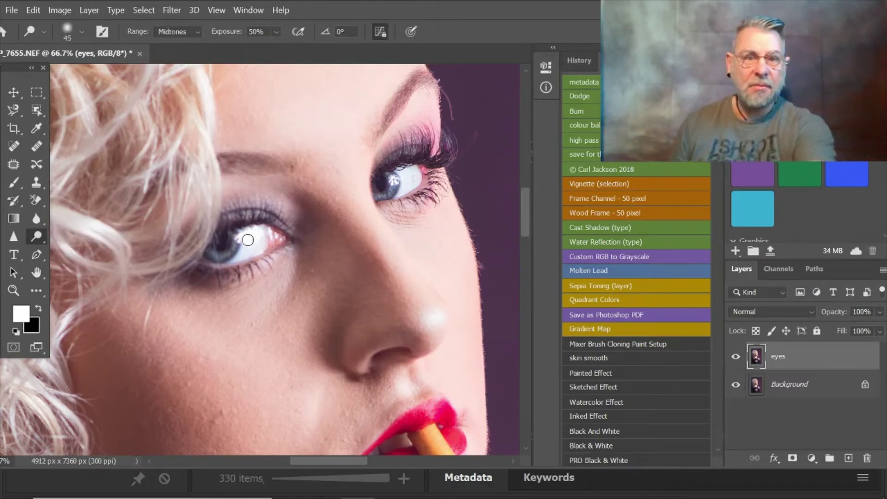
mouse_move(246, 232)
mouse_down()
mouse_move(241, 258)
mouse_move(262, 244)
mouse_move(252, 231)
mouse_up()
mouse_move(405, 195)
mouse_down()
mouse_move(436, 159)
mouse_move(401, 173)
mouse_move(403, 192)
mouse_move(413, 174)
mouse_up()
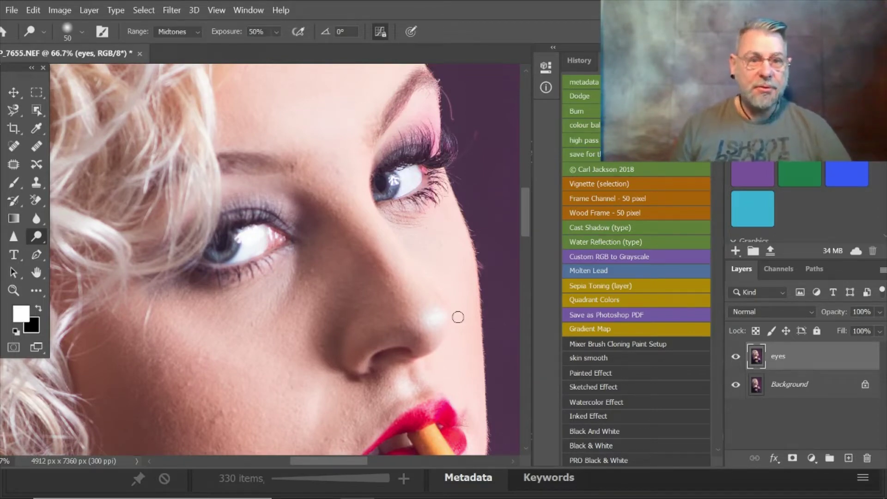
key(bracketleft)
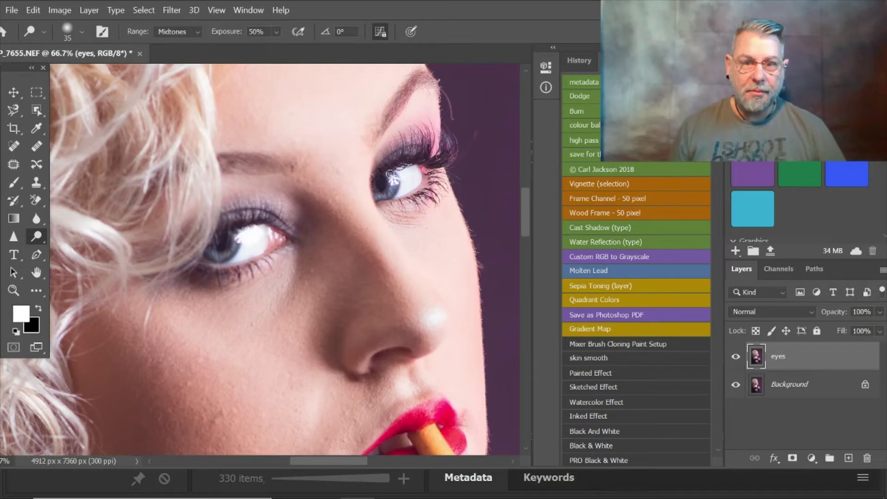
drag(394, 182, 391, 194)
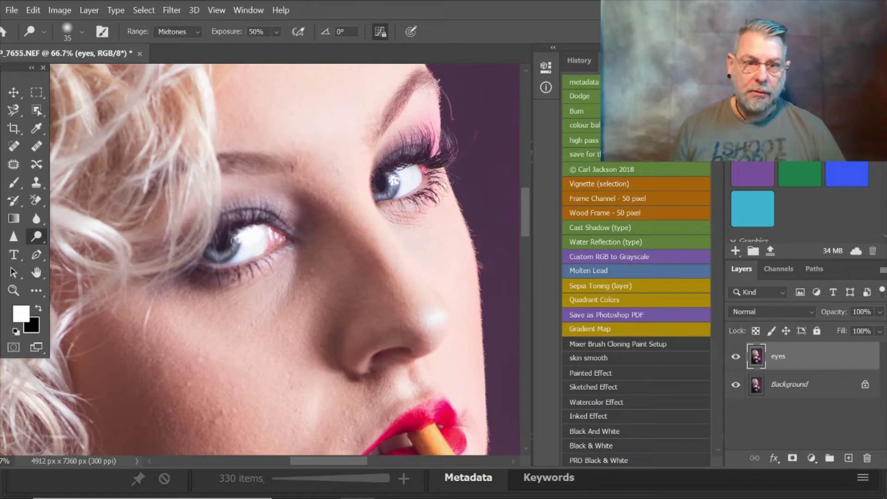
- Darken the pupils and iris edges with the Burn tool at brush size 30 to add contrast
click(40, 234)
click(91, 250)
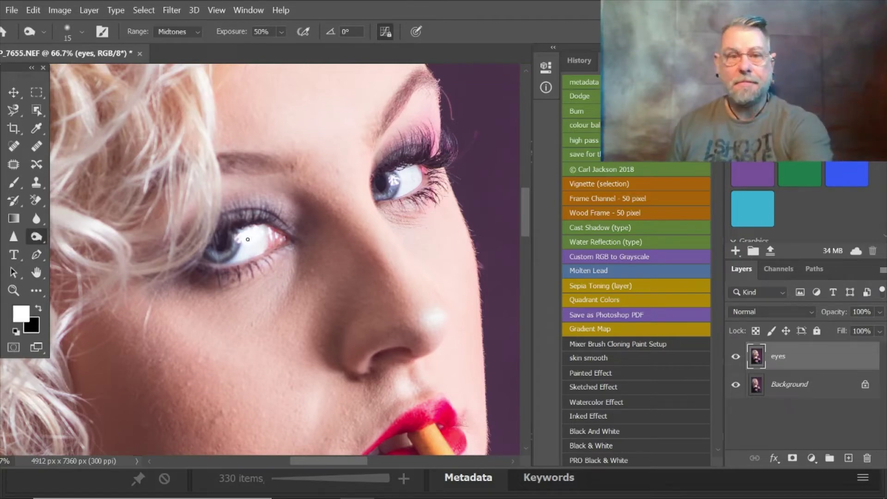
key(bracketright)
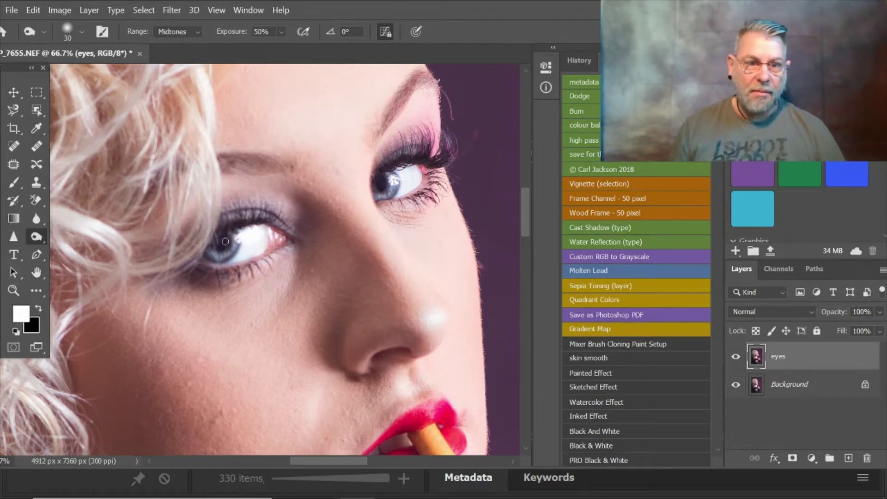
drag(219, 247, 228, 237)
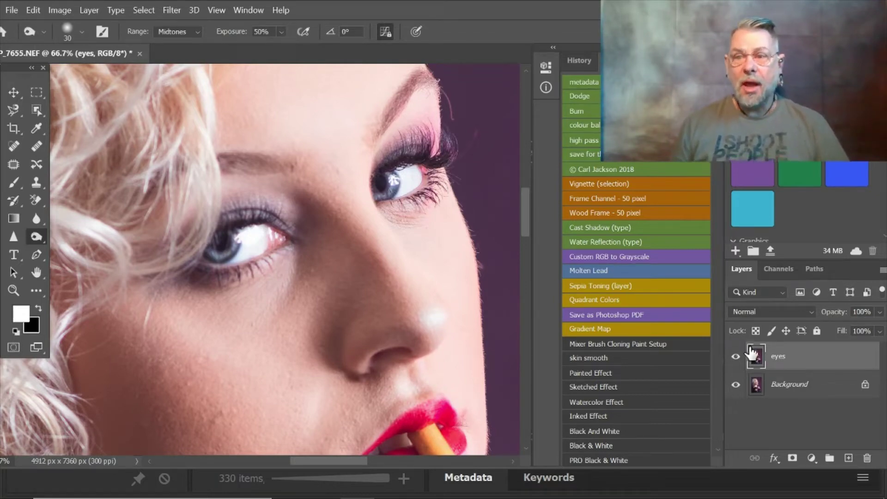
- Compare the eyes before and after the dodging and burning by toggling the eyes layer's visibility
click(736, 360)
click(736, 359)
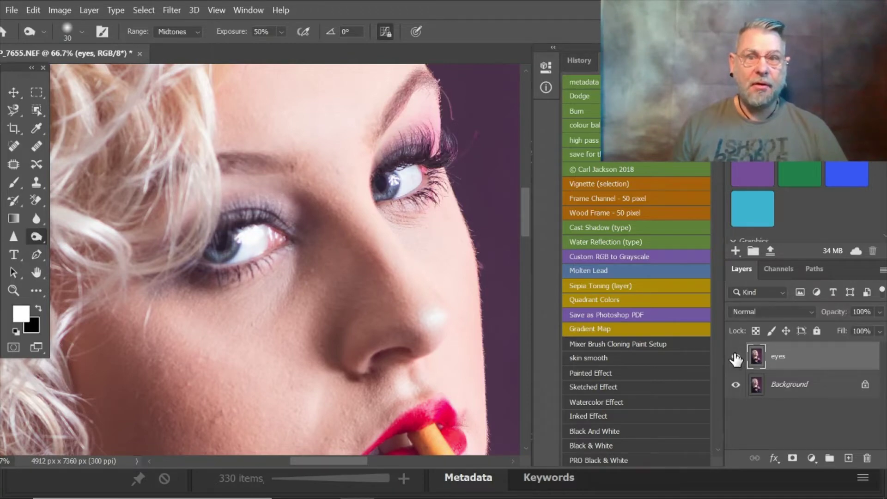
click(736, 359)
click(736, 359)
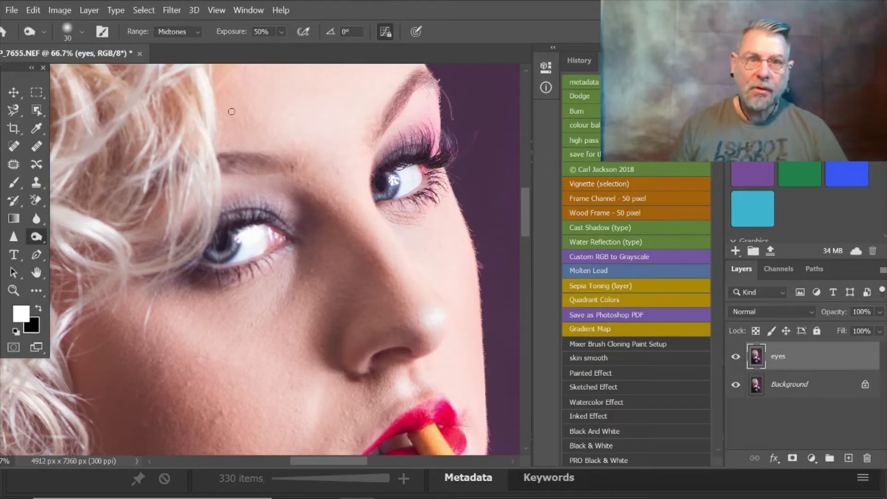
- Flatten the image to merge the eyes layer into the Background
click(87, 10)
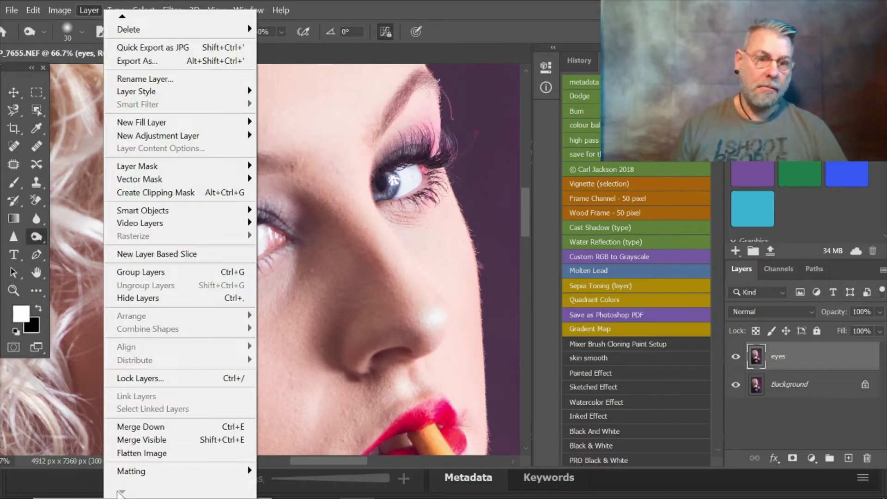
click(132, 452)
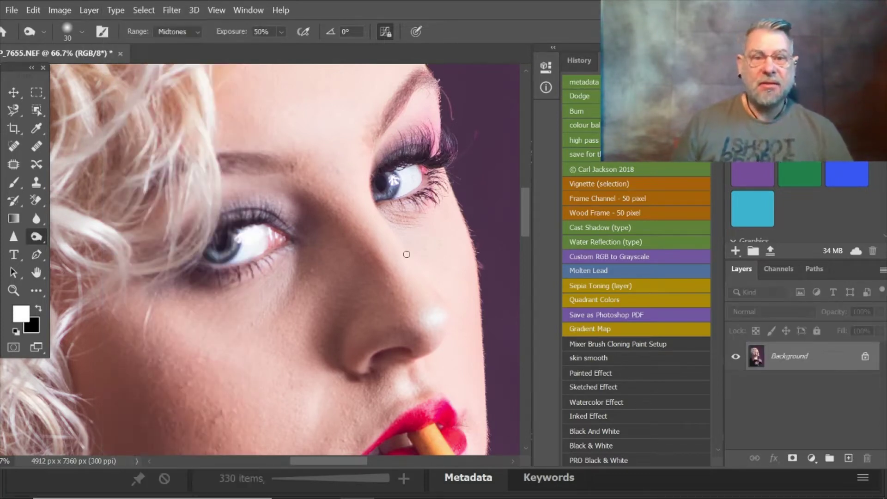
- Duplicate the Background layer and rename the copy "skin"
drag(525, 204, 525, 244)
scroll(525, 223, up, 5)
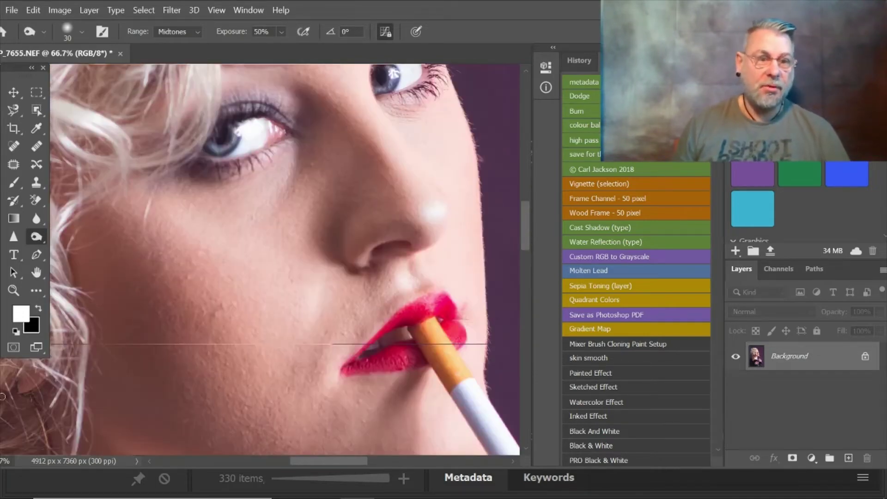
click(13, 290)
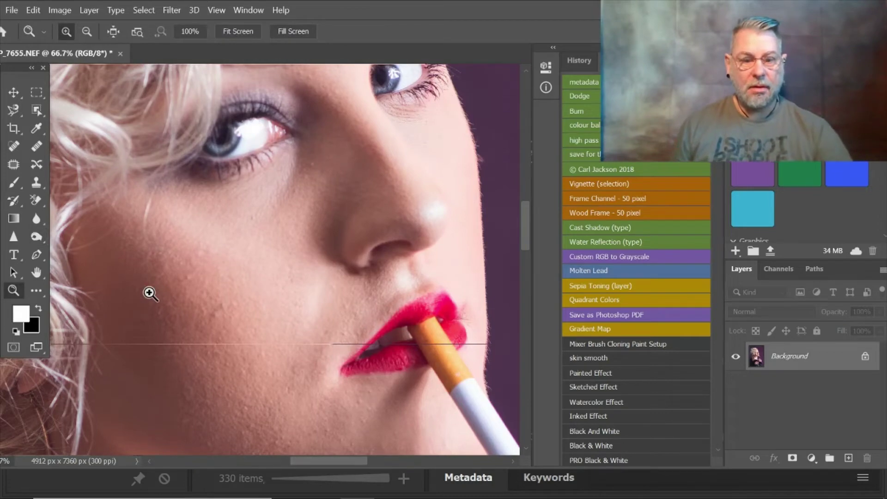
alt+click(180, 291)
alt+click(184, 291)
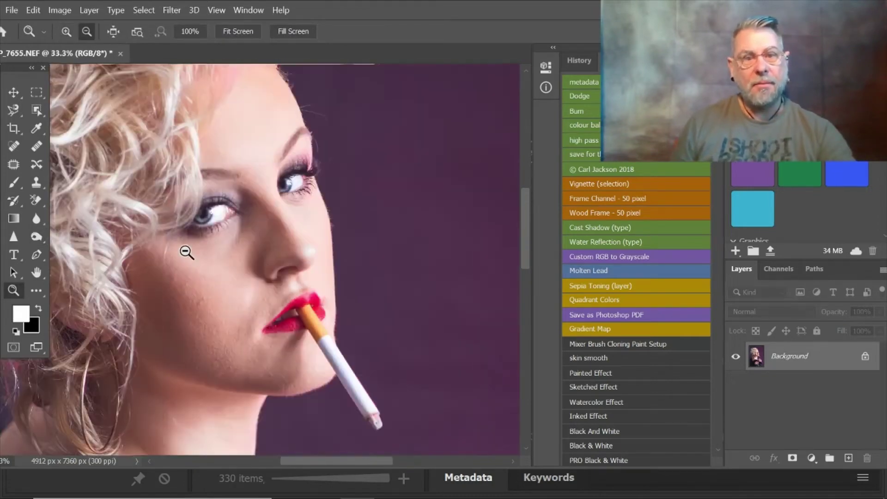
alt+click(182, 251)
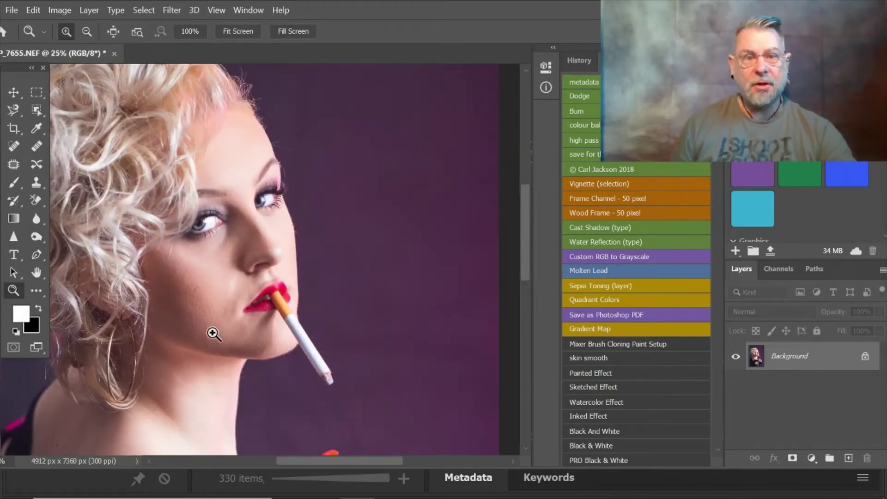
drag(526, 267, 520, 256)
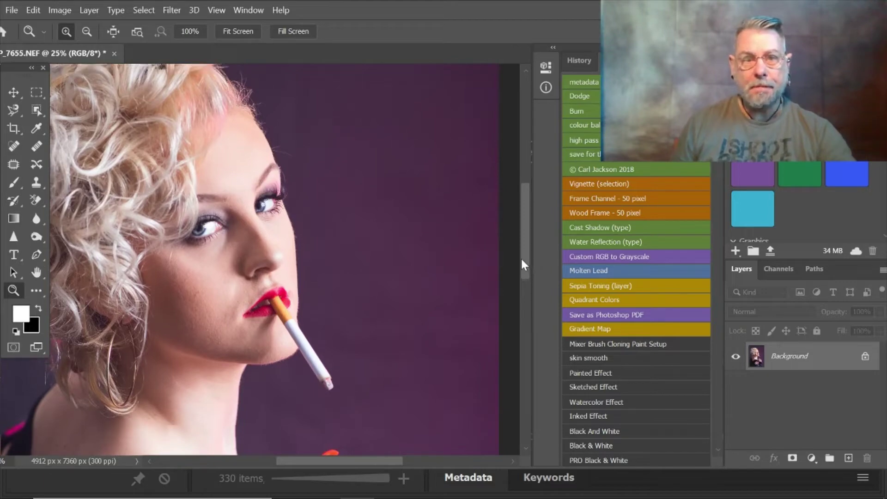
drag(341, 459, 290, 456)
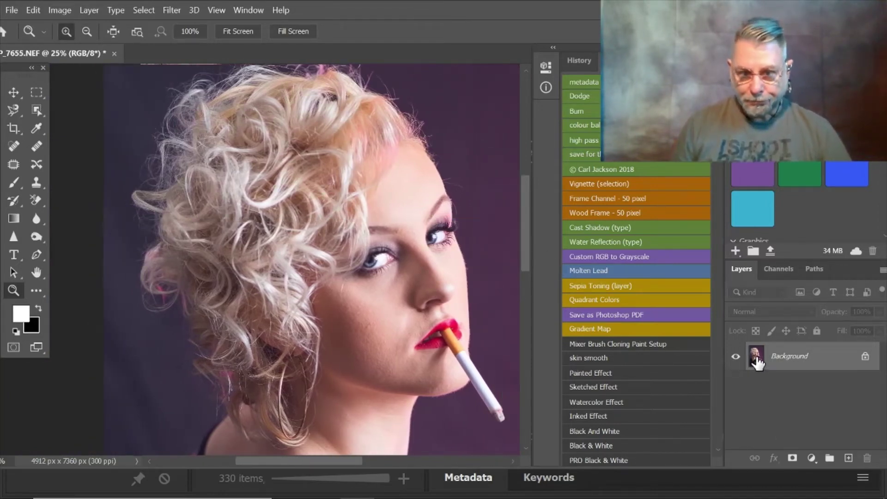
drag(757, 360, 850, 458)
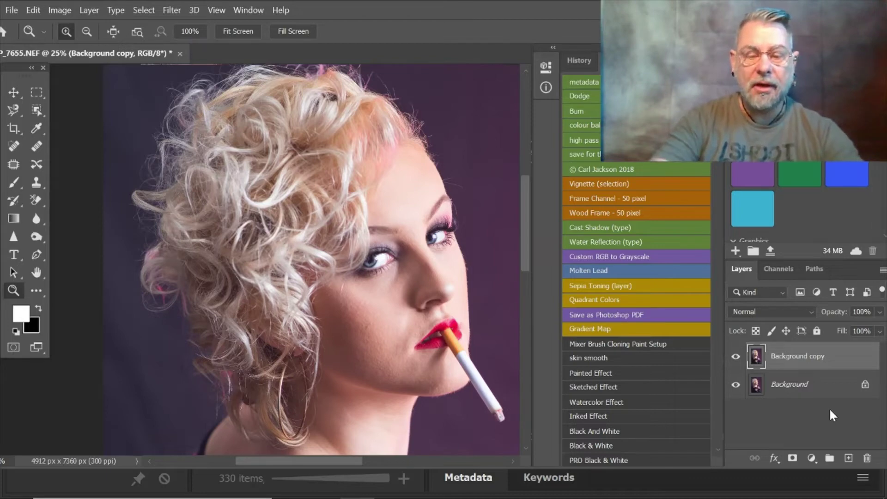
key(j)
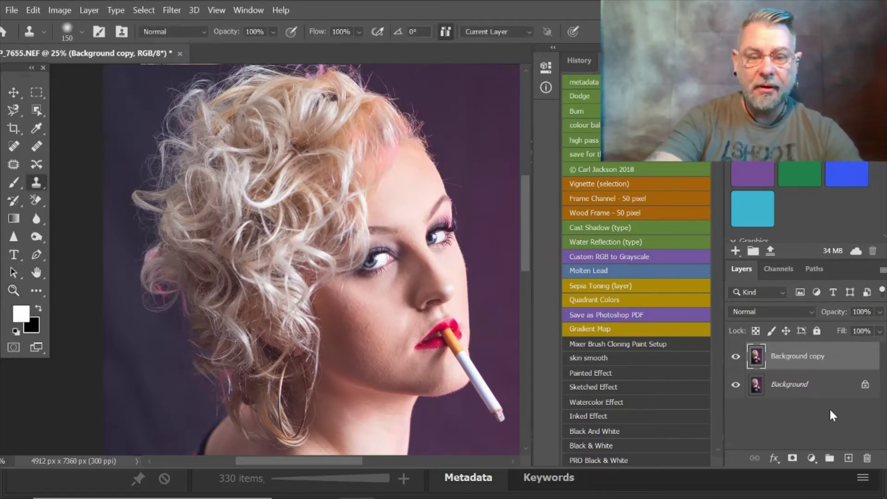
key(i)
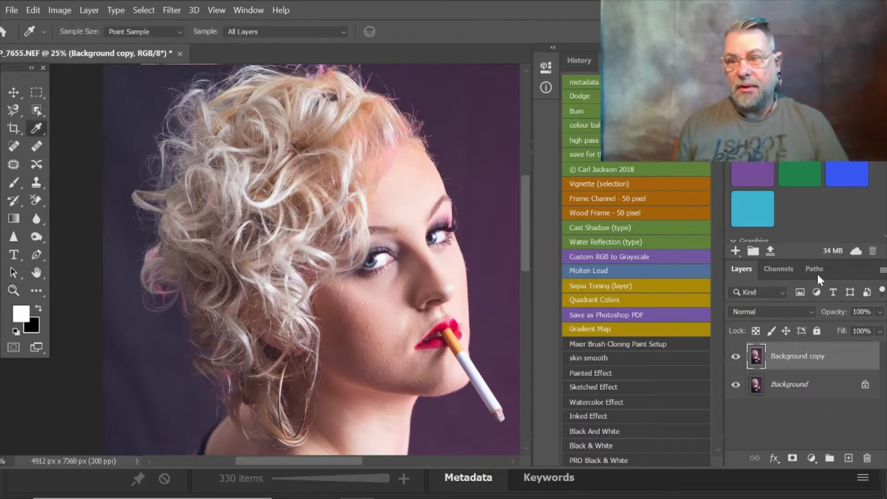
double_click(810, 358)
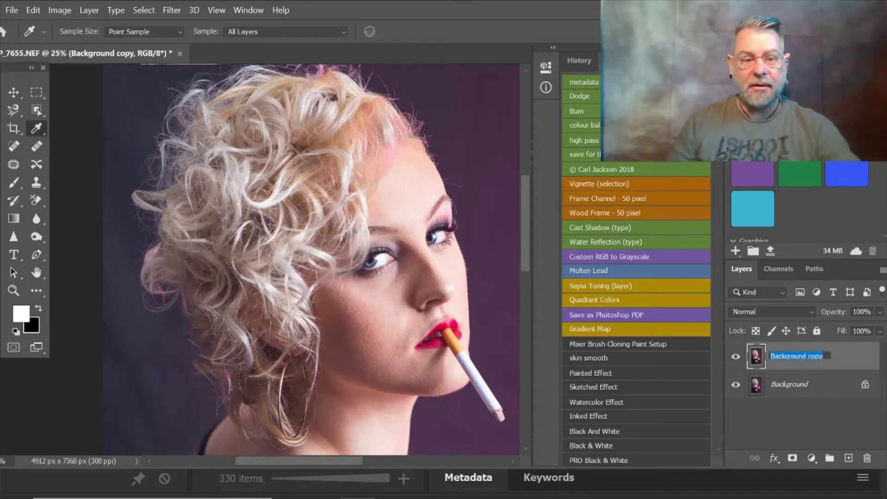
text(skin)
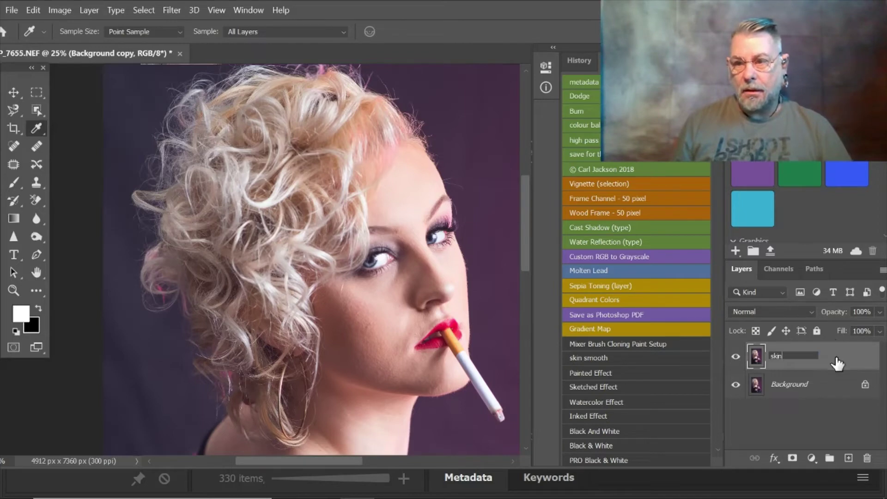
key(Return)
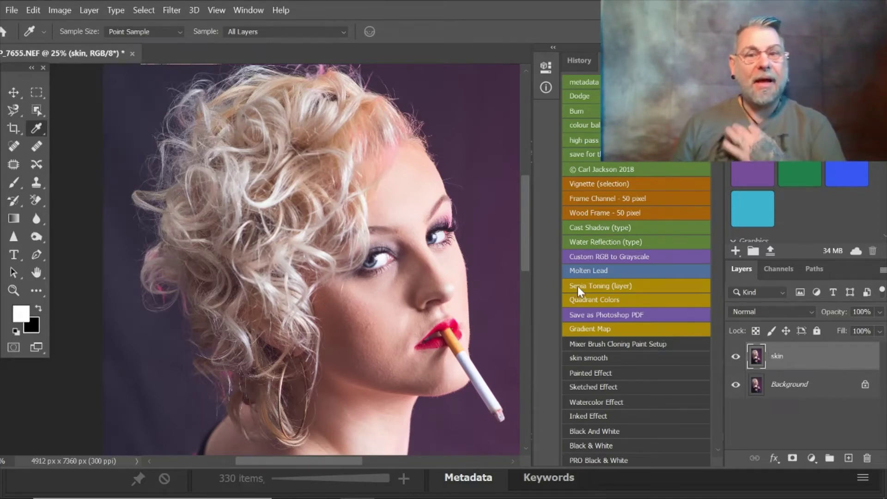
- Apply a Gaussian Blur with a radius of 7.6 pixels to the skin layer, checking the face in the preview
click(172, 10)
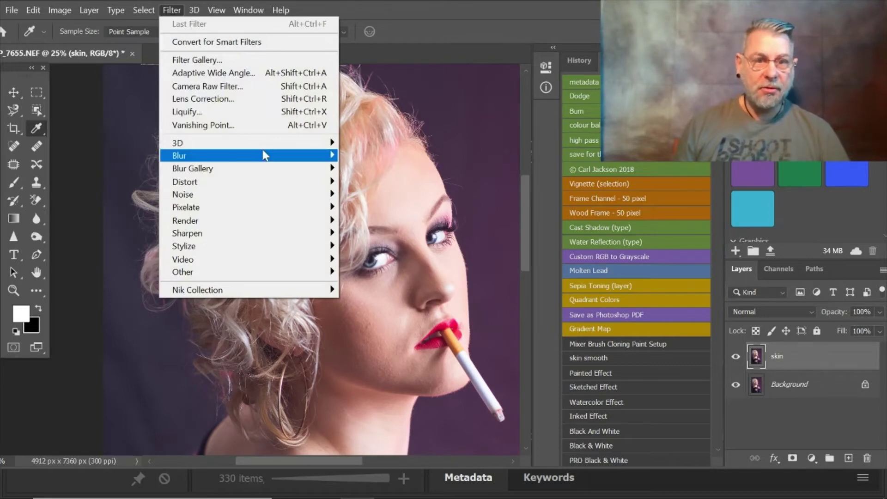
mouse_move(265, 156)
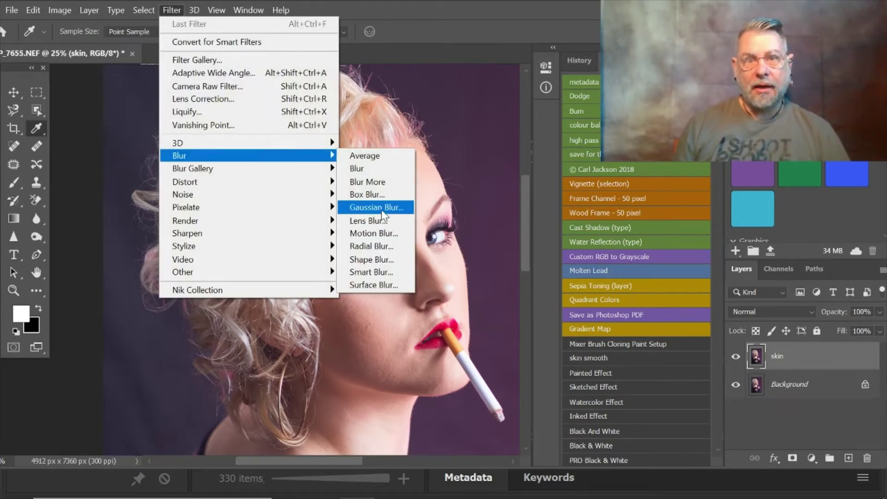
click(377, 208)
drag(402, 178, 418, 254)
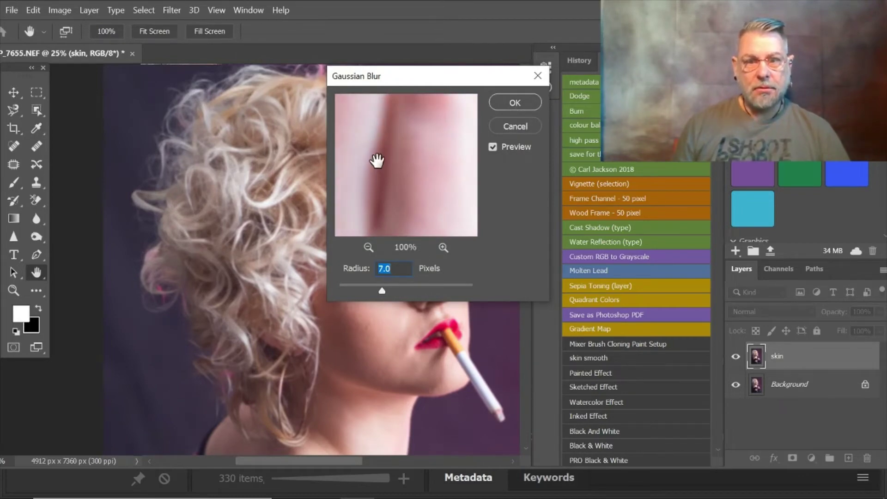
drag(395, 165, 423, 196)
click(368, 247)
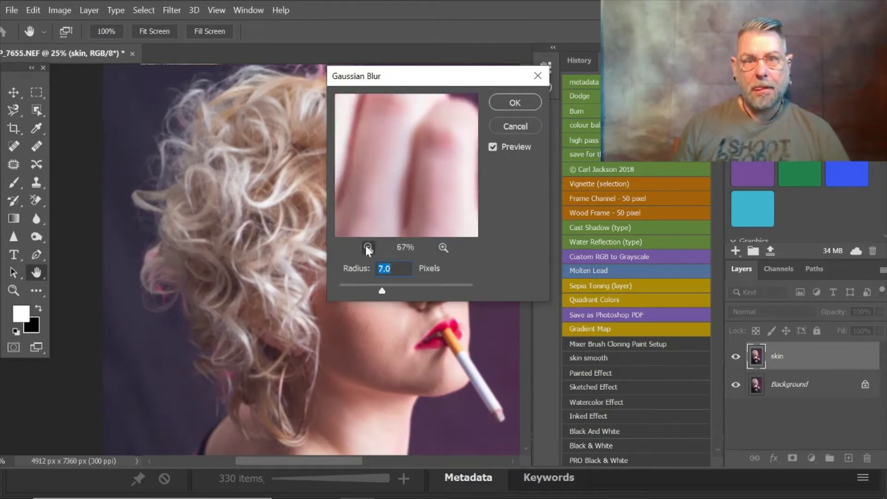
click(367, 248)
click(368, 247)
click(367, 247)
drag(388, 151, 407, 222)
drag(396, 103, 375, 199)
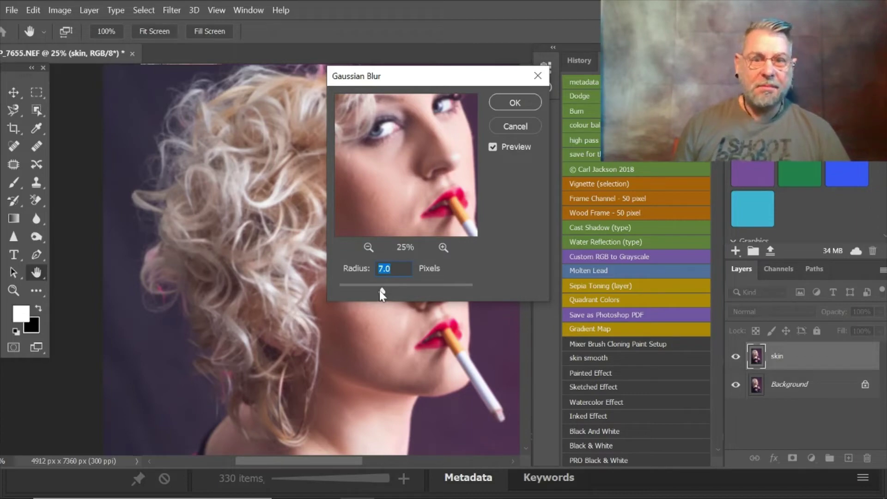
drag(380, 289, 385, 289)
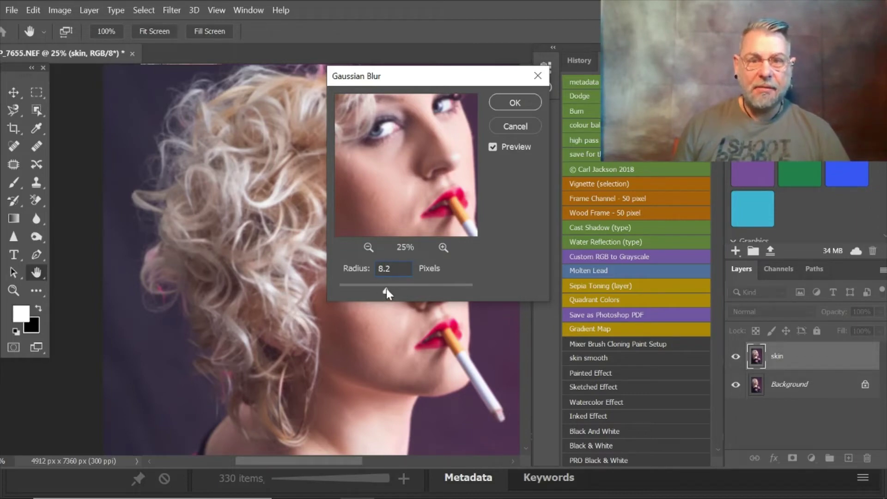
drag(384, 290, 384, 289)
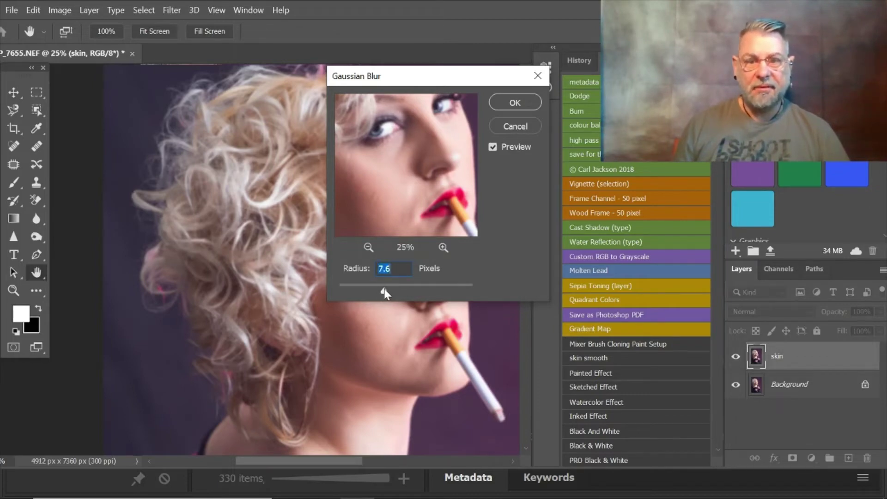
click(494, 103)
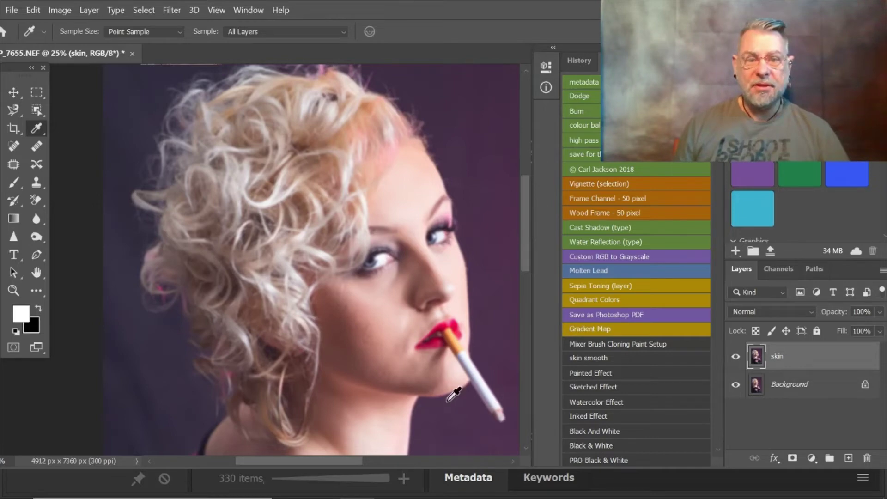
- Add a white layer mask to the skin layer
drag(331, 459, 338, 459)
click(38, 307)
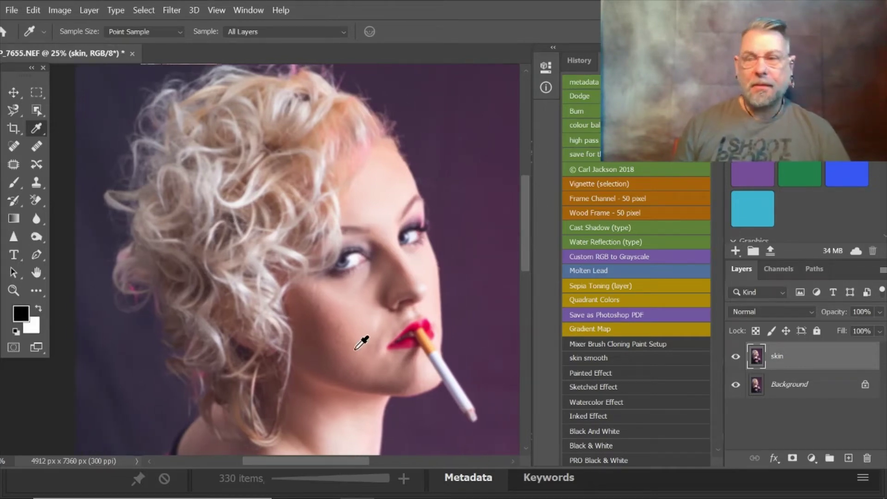
click(793, 457)
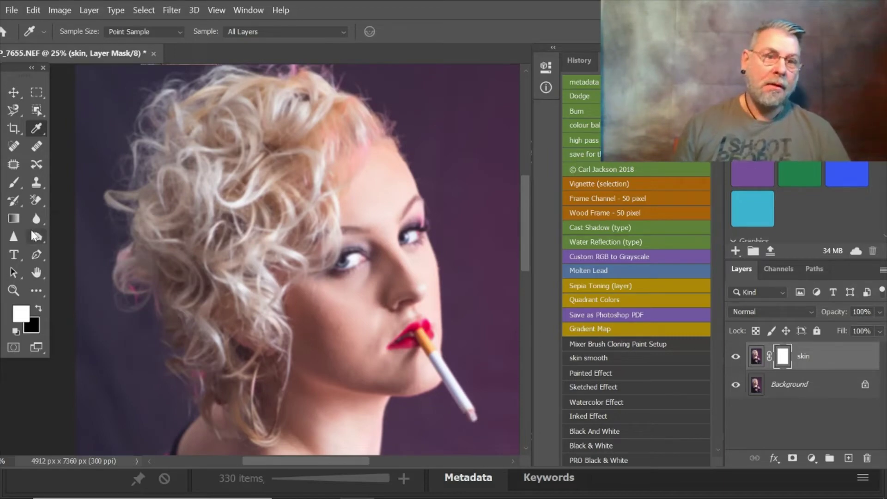
- Fill the skin layer's mask with black using the Paint Bucket tool to hide the blur
click(35, 290)
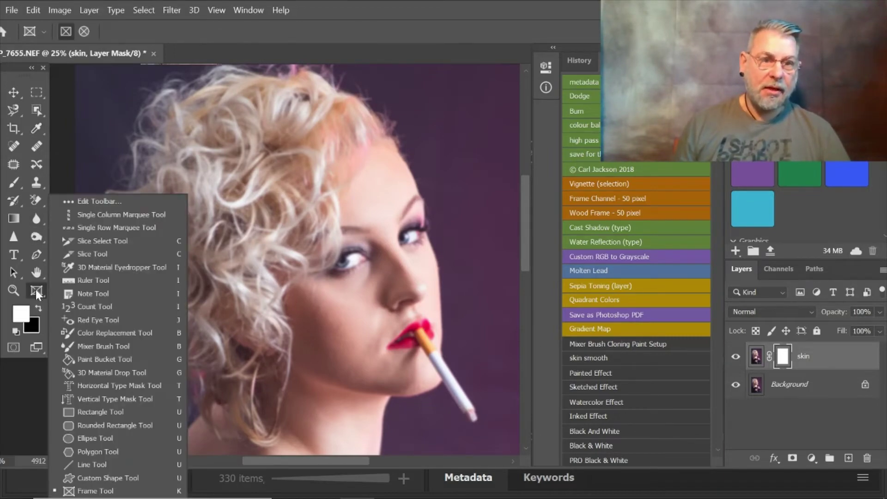
click(40, 287)
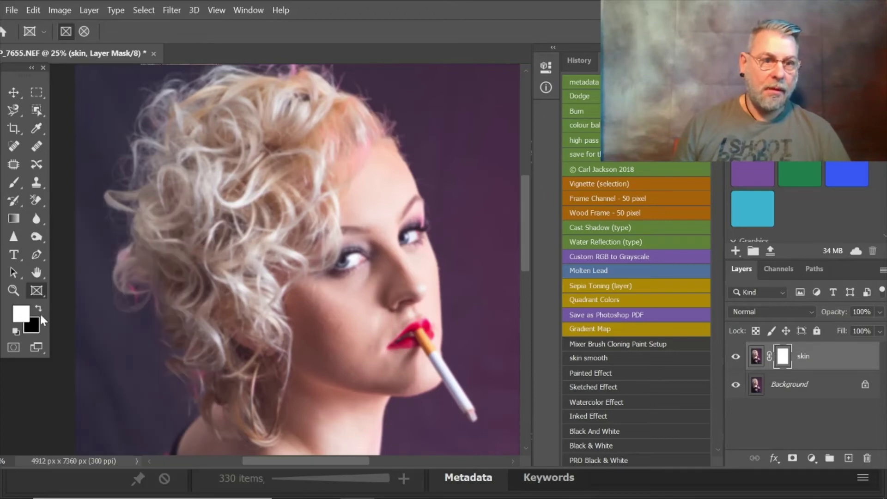
click(41, 290)
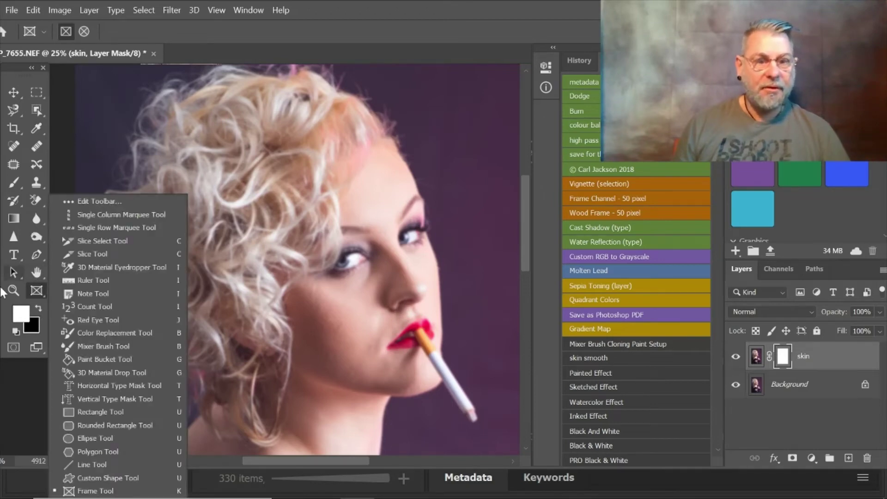
click(39, 276)
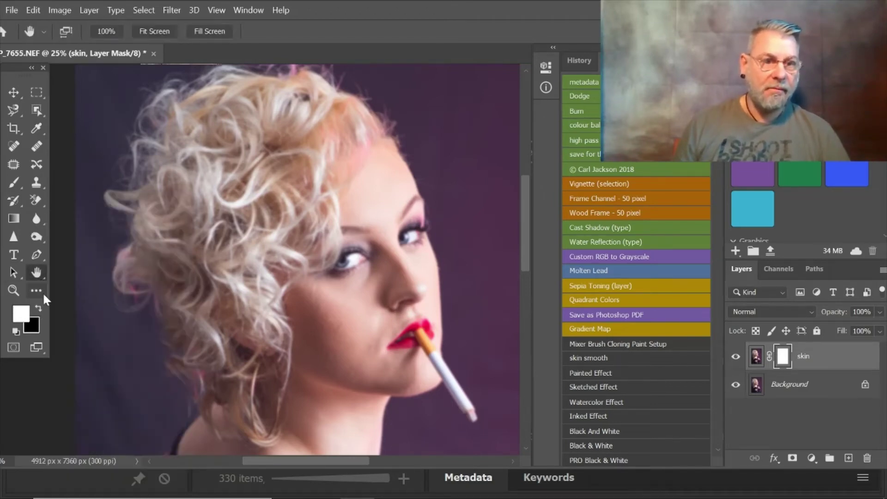
click(37, 291)
scroll(124, 298, up, 1)
scroll(124, 292, down, 2)
click(95, 357)
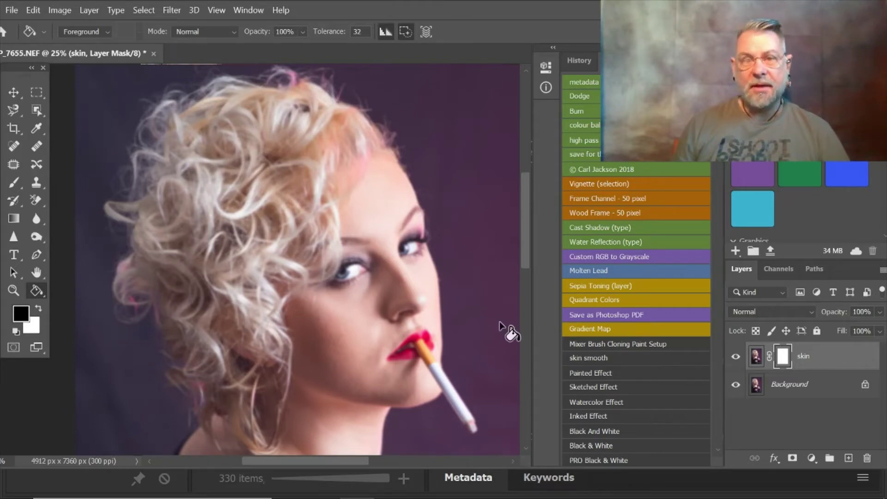
click(181, 285)
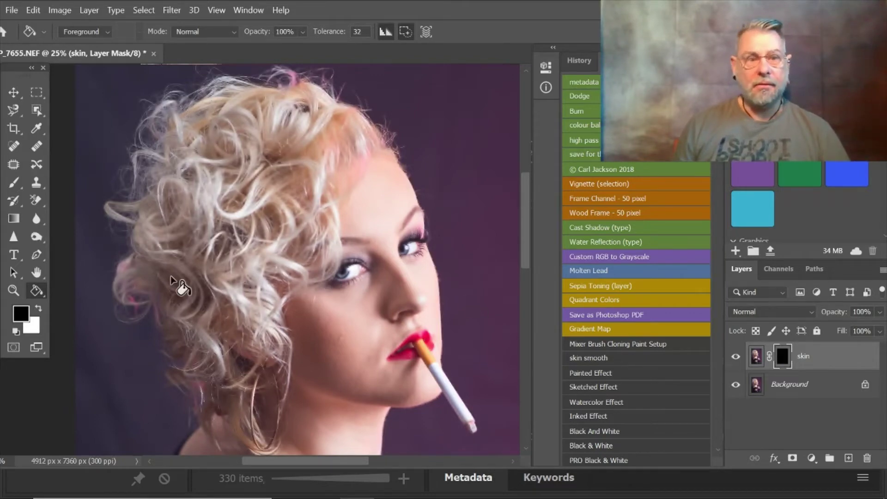
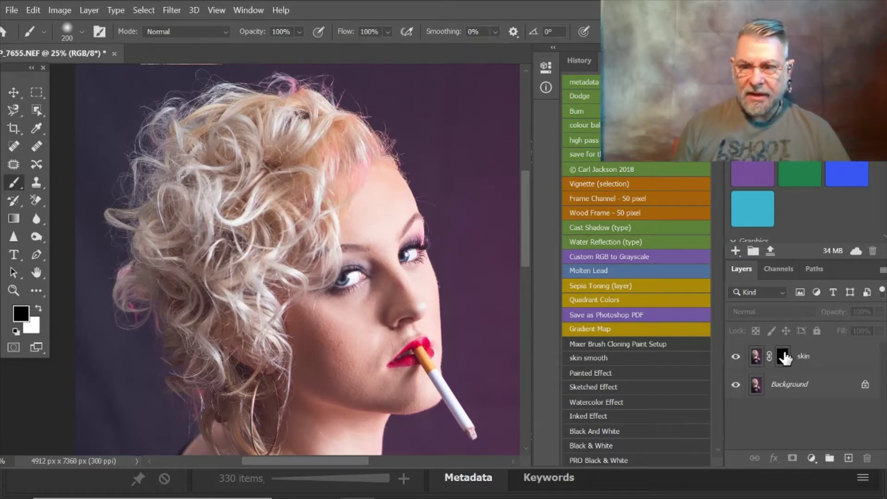
- Paint white on the skin layer's mask with a 200-pixel brush to reveal the blur over the broad areas of facial skin
click(784, 358)
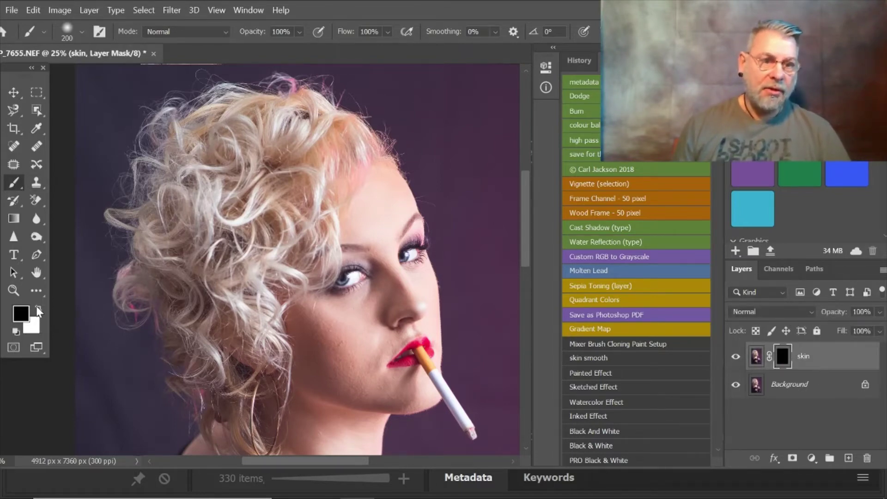
click(38, 308)
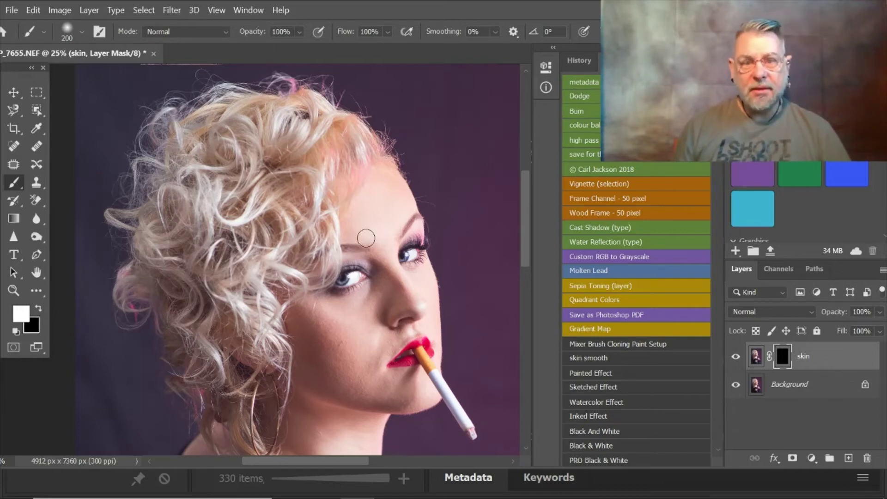
click(13, 290)
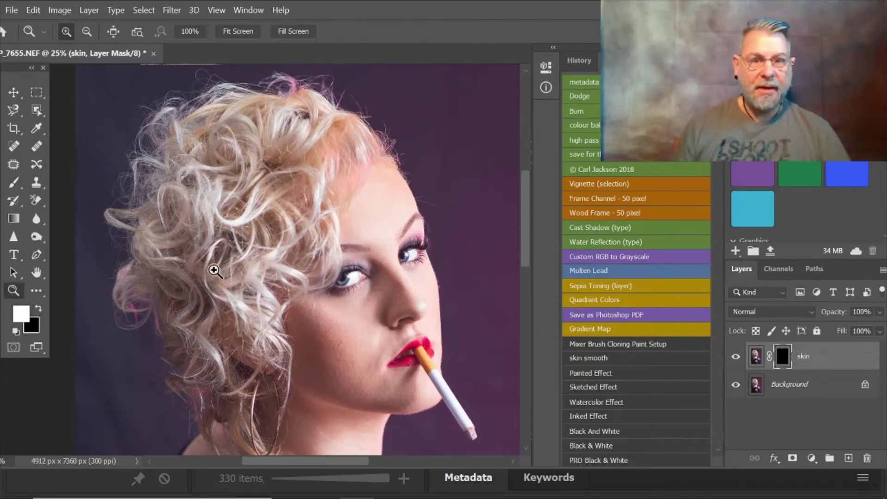
click(375, 258)
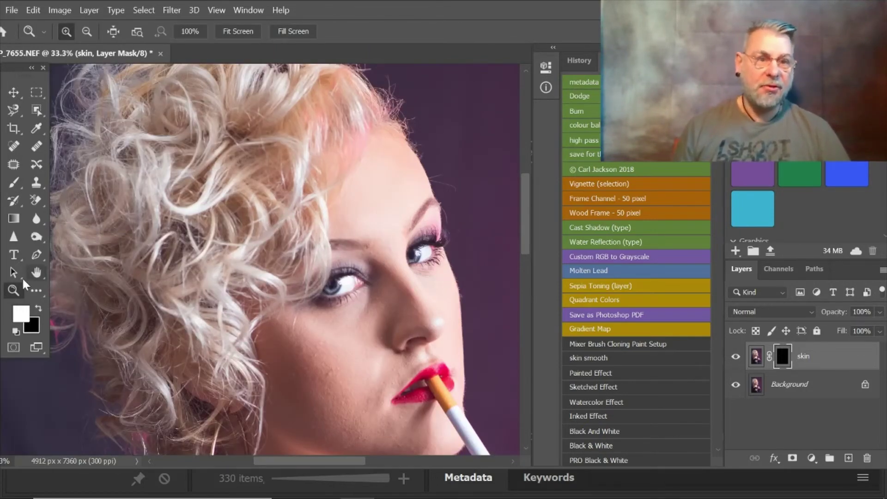
click(15, 181)
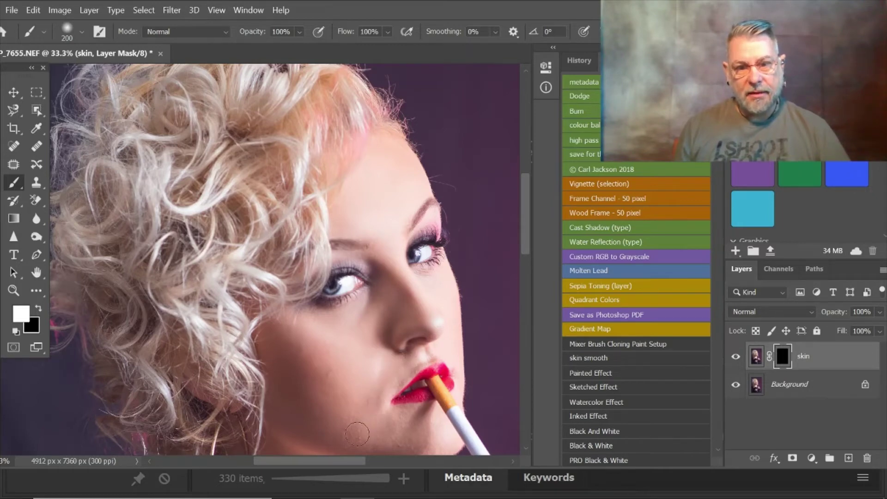
scroll(359, 425, down, 3)
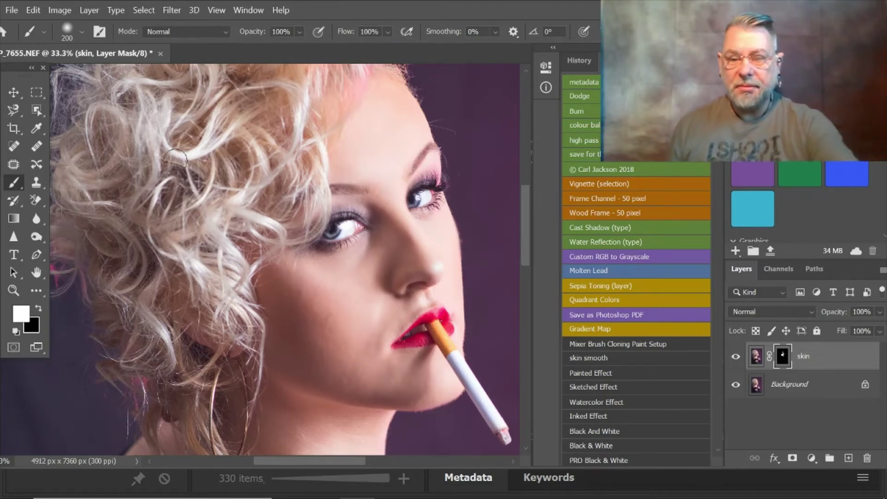
- Reveal the smoothing on the finer facial areas around the eyes, nose and mouth, using white brushes of 100 and 70 pixels on the mask
key(bracketleft)
key(bracketleft)
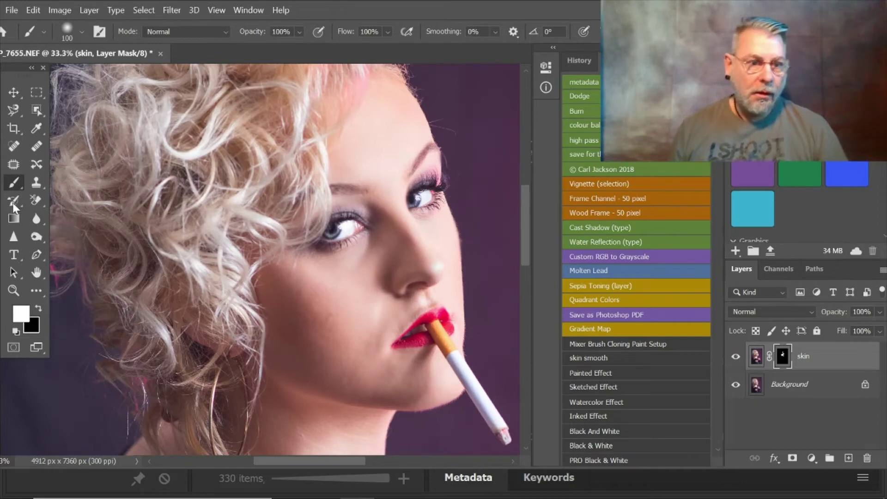
click(14, 291)
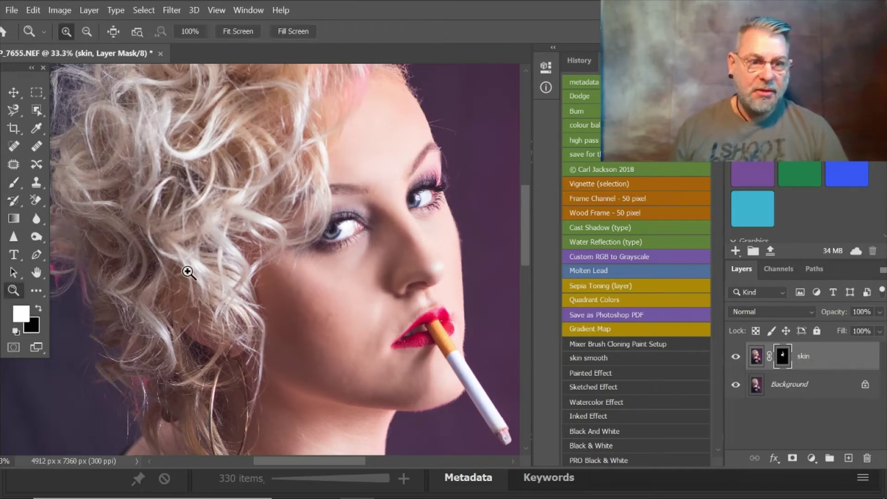
click(347, 247)
click(19, 180)
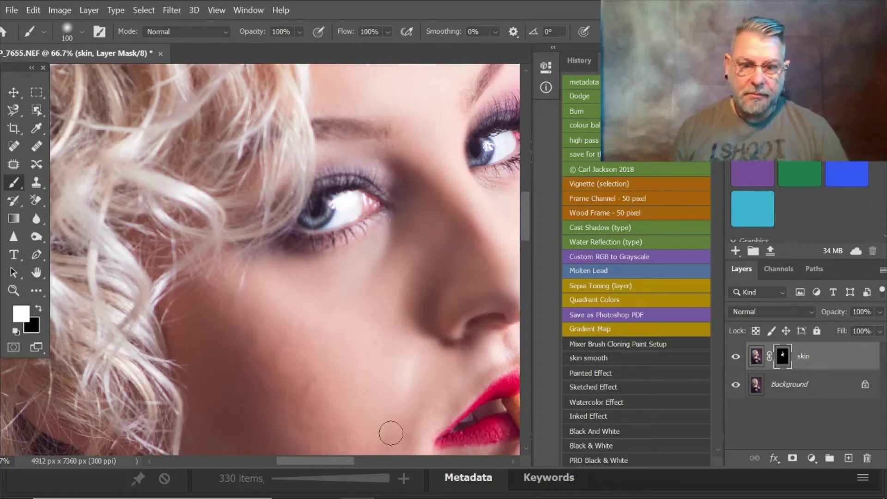
drag(316, 456, 332, 459)
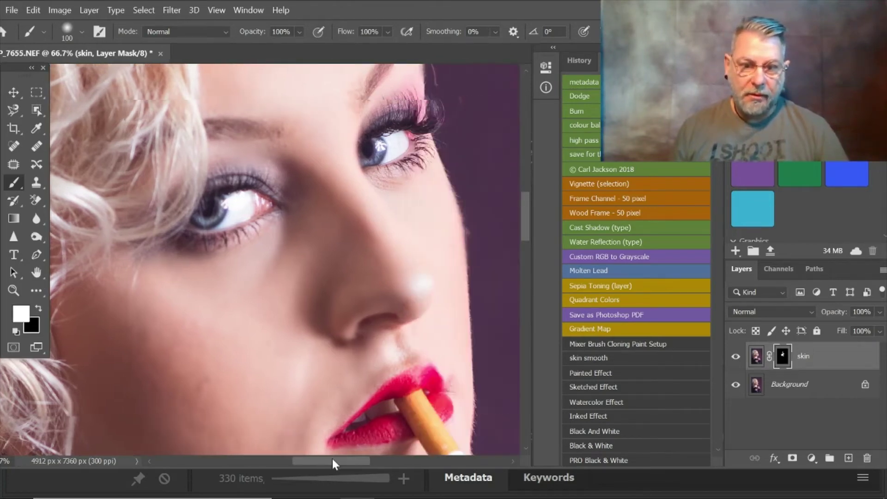
key(bracketleft)
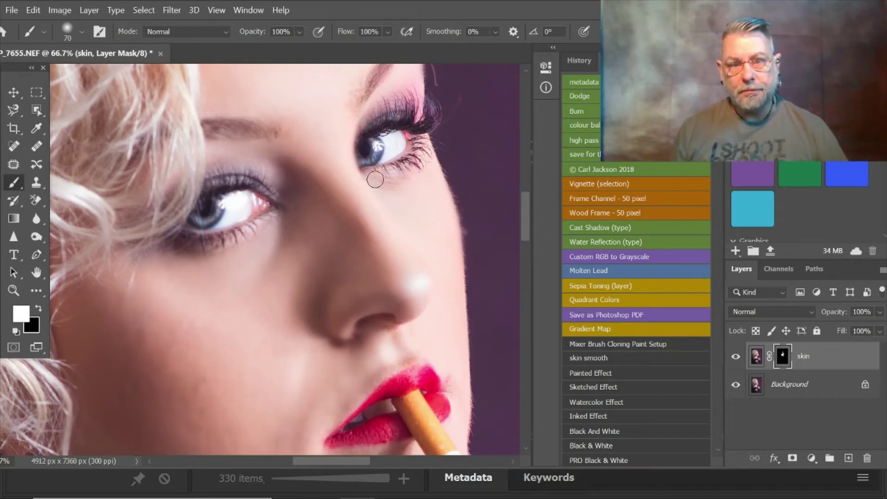
scroll(429, 212, down, 10)
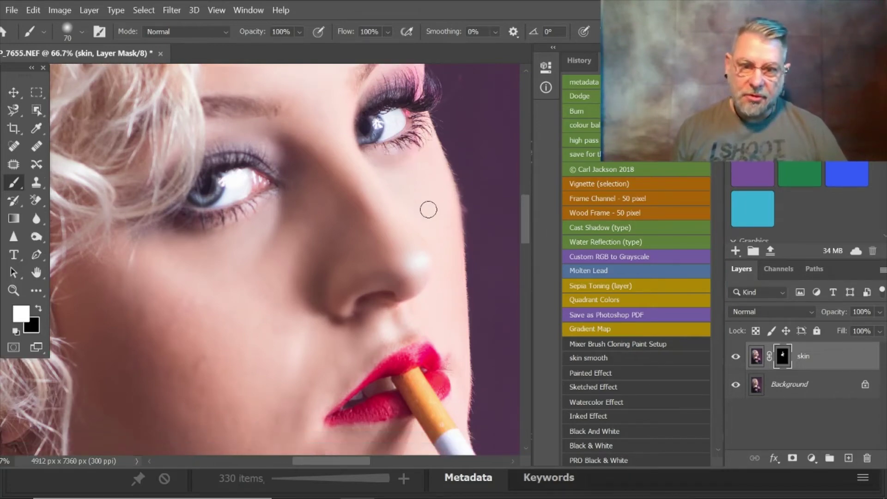
- Enlarge the brush to 200 pixels and paint white on the skin mask over the neck down to the neckline
scroll(346, 258, down, 9)
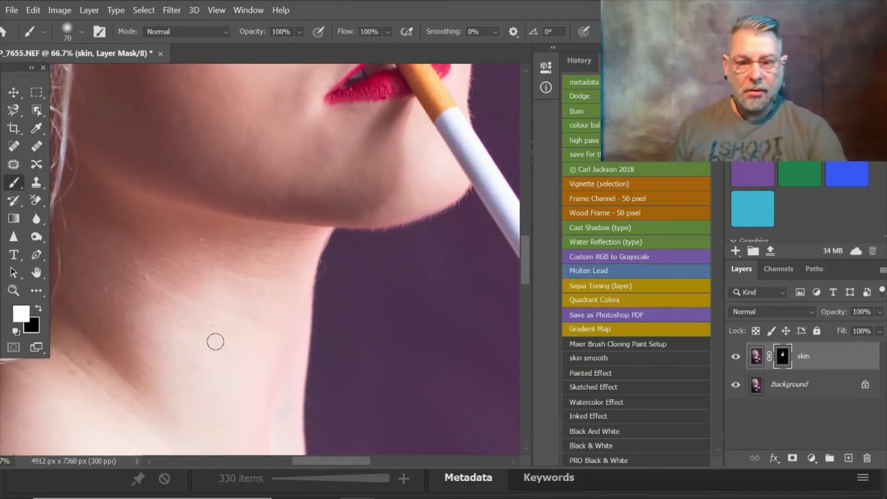
key(bracketright)
key(bracketright)
key(bracketright)
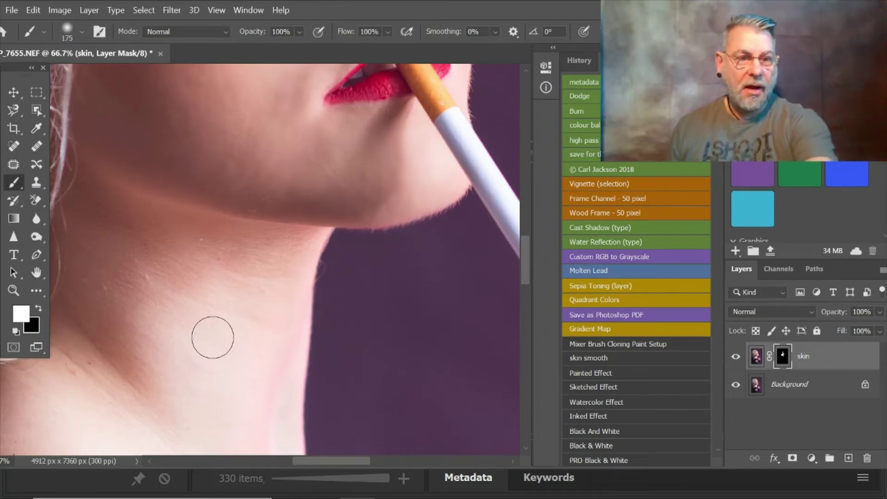
key(bracketright)
key(bracketright)
key(bracketright)
key(bracketright)
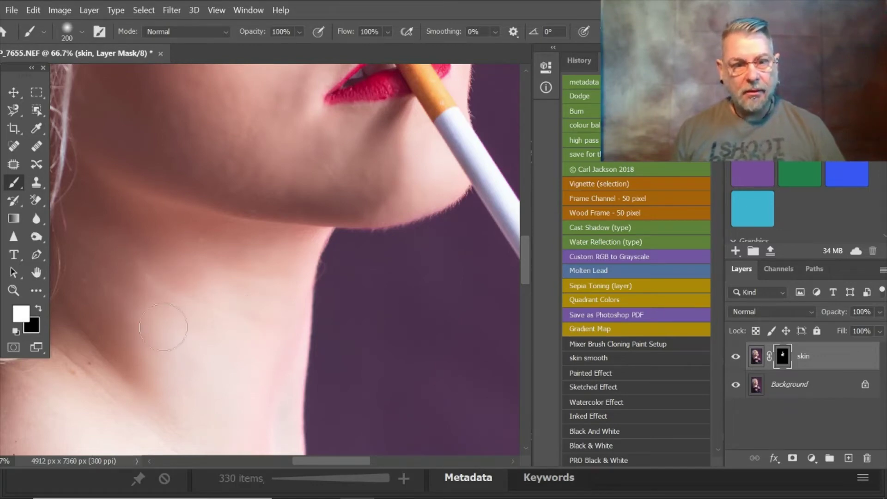
scroll(165, 318, down, 3)
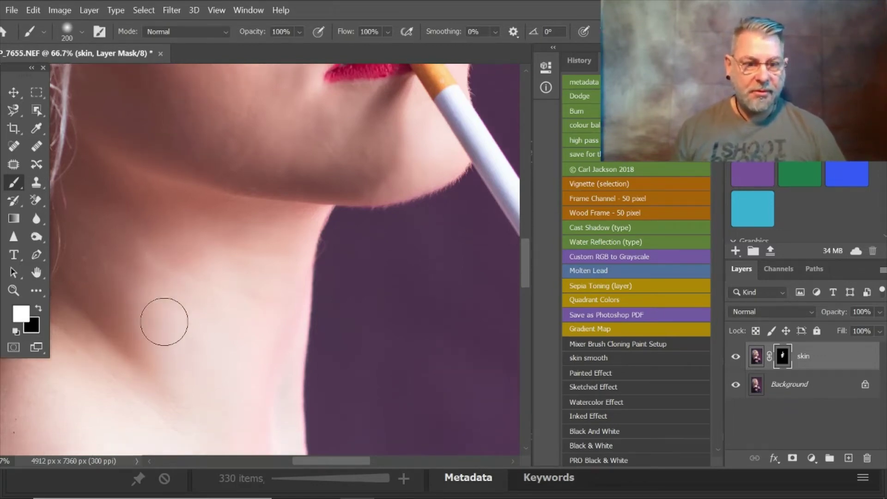
scroll(165, 320, down, 5)
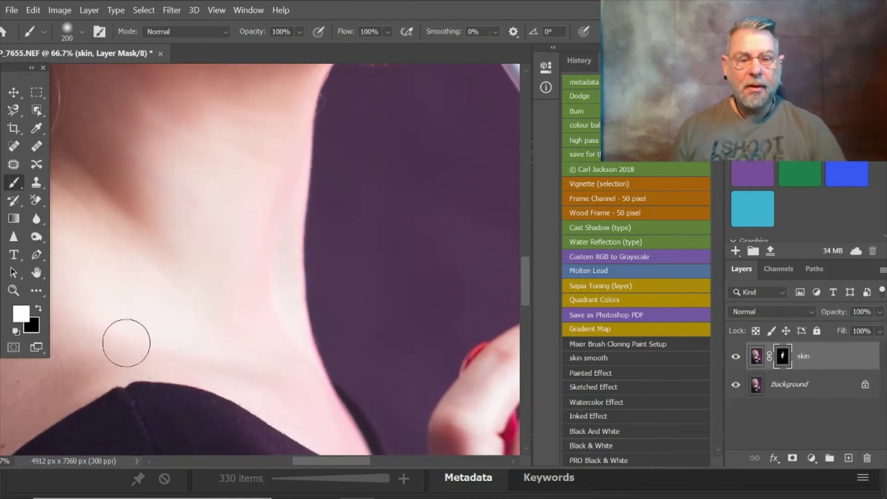
- Paint the smoothing onto the bare shoulder and upper back in the skin layer's mask with the 200-pixel brush
key(space)
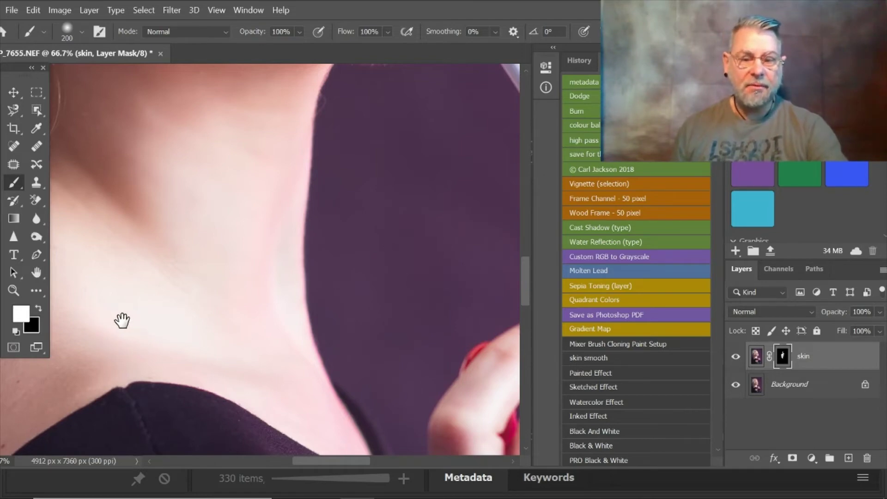
mouse_move(115, 323)
mouse_down()
mouse_move(198, 311)
mouse_move(293, 273)
mouse_move(431, 271)
mouse_up()
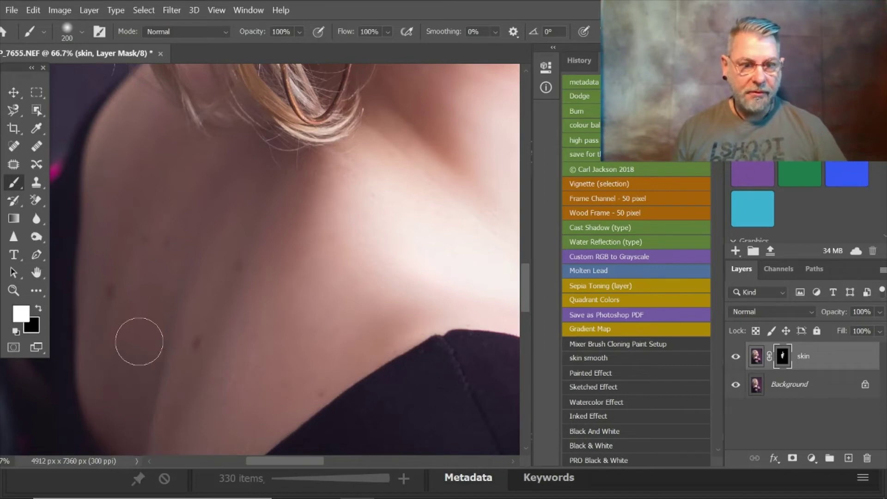
drag(301, 277, 324, 141)
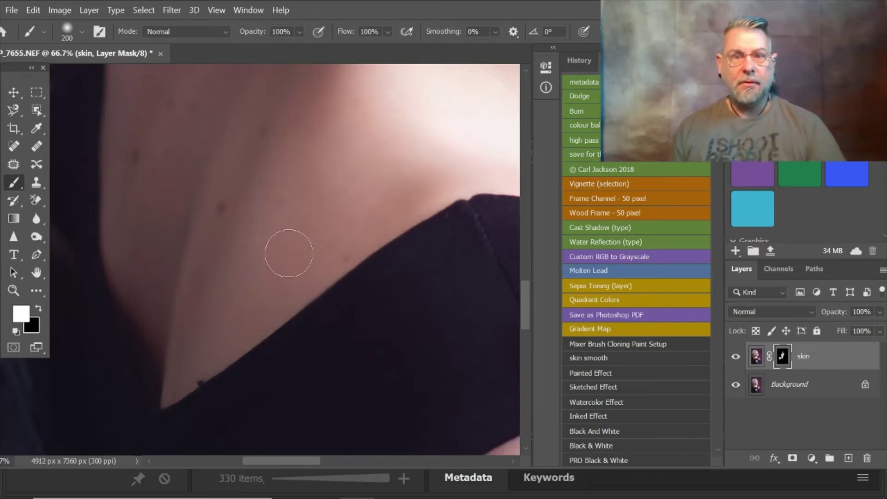
- Paint white on the skin mask over the exposed upper arm, including the pink-lit edge, between the top and the jacket
drag(417, 300, 221, 61)
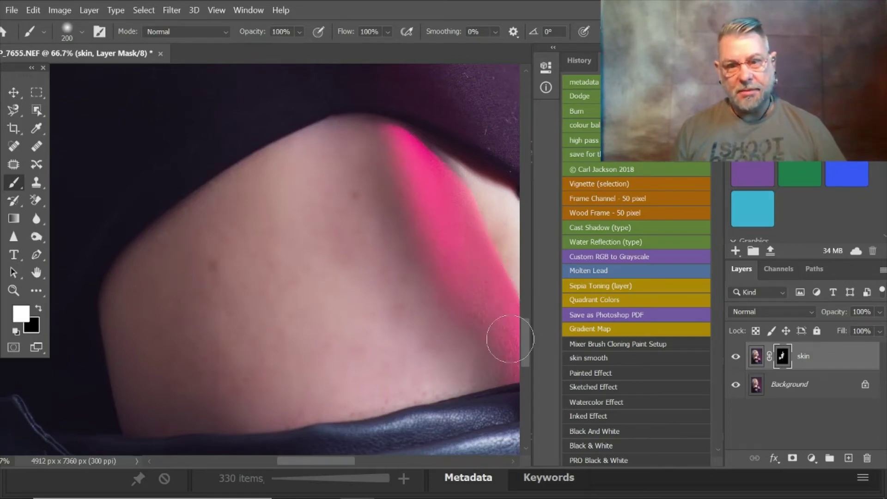
drag(451, 287, 318, 268)
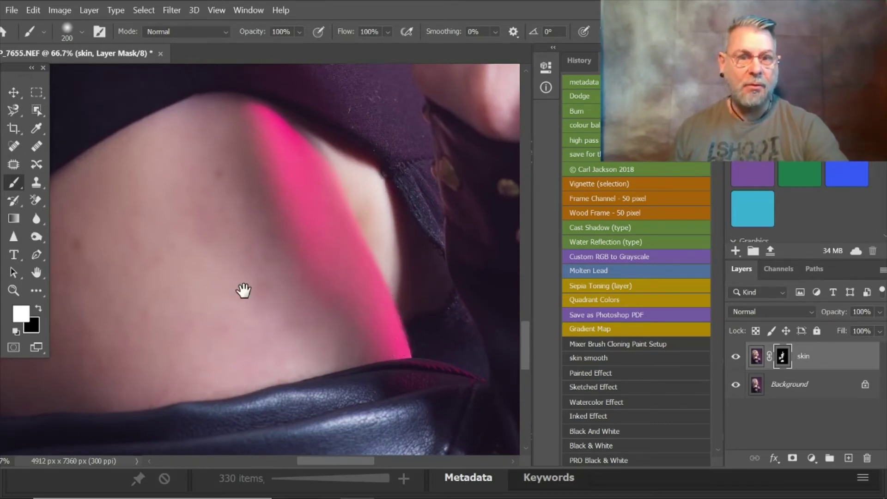
drag(258, 333, 153, 132)
drag(279, 446, 271, 299)
- Compare the portrait with the skin layer hidden and shown to judge the smoothing on the face, neck and shoulder
click(14, 290)
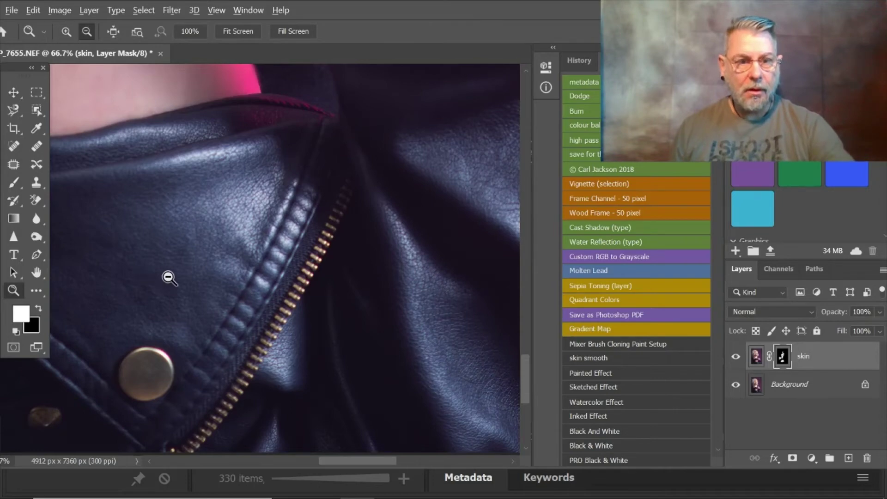
alt+click(297, 286)
alt+click(297, 286)
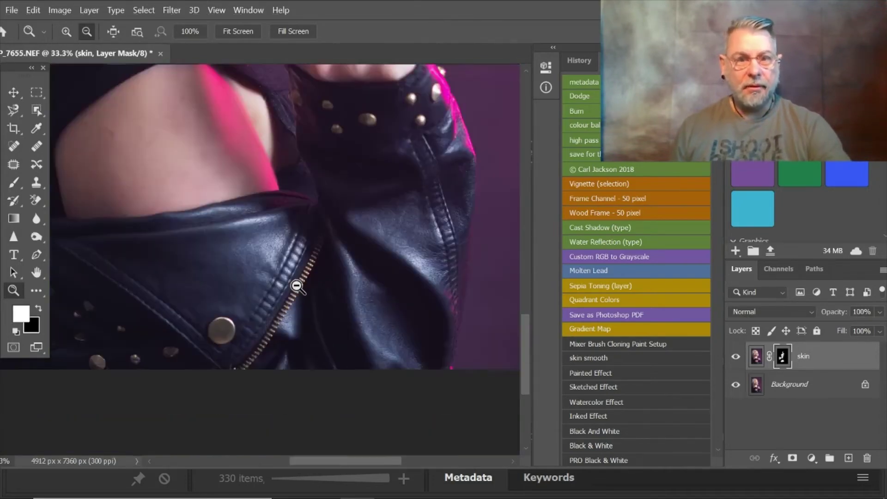
alt+click(268, 233)
alt+click(200, 179)
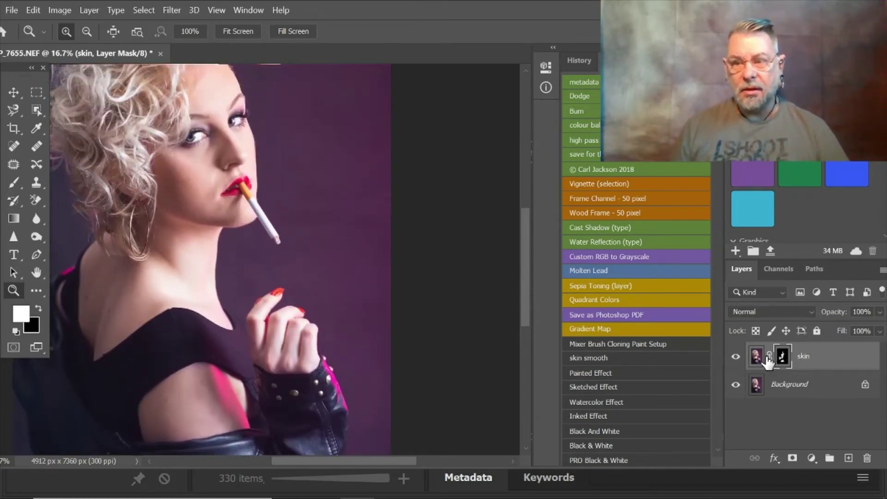
click(735, 359)
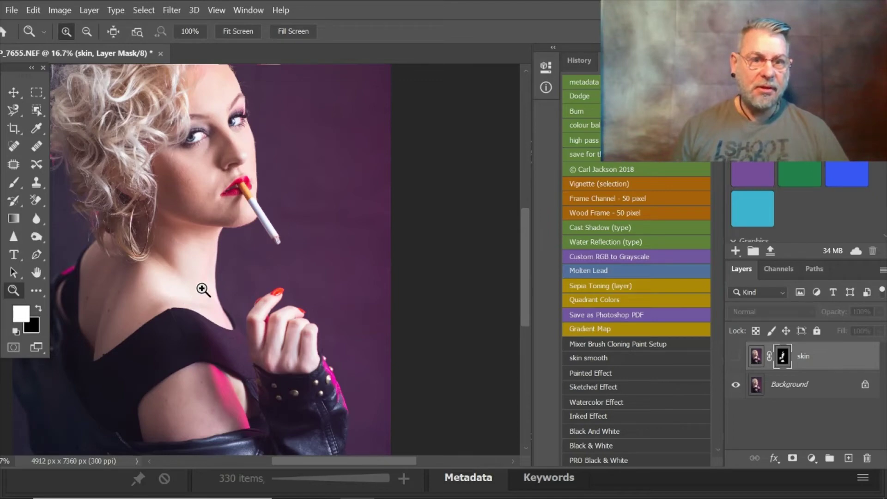
click(211, 204)
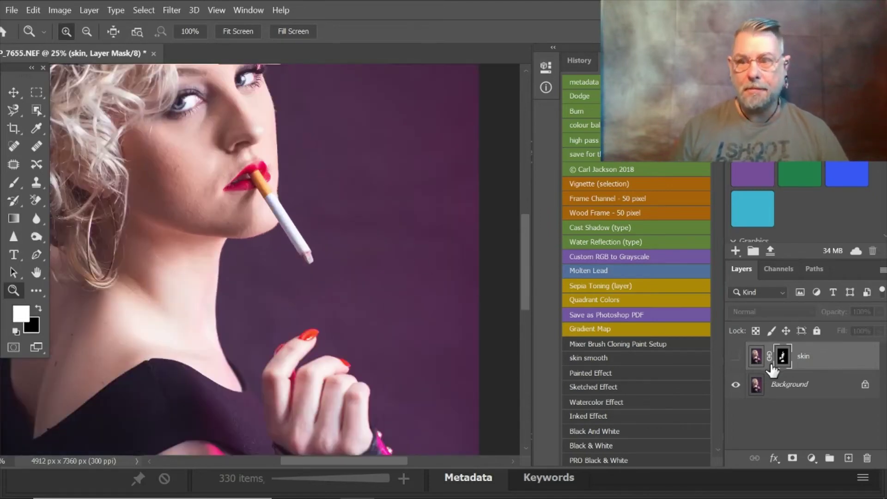
click(735, 357)
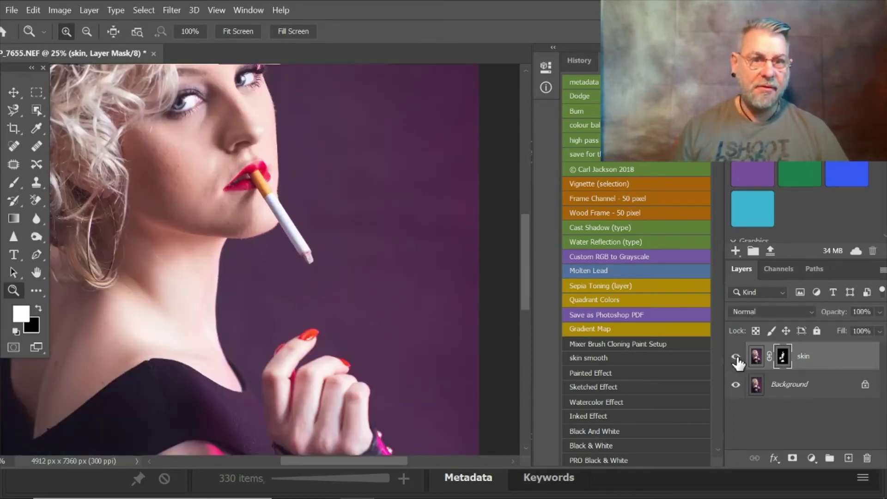
click(736, 357)
click(736, 357)
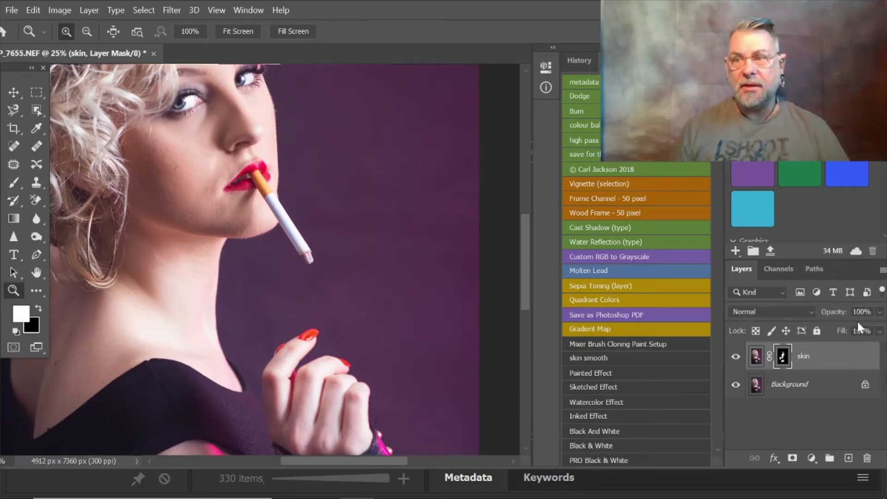
- Lower the skin layer's opacity to 68% and compare the result with the layer hidden and shown
click(880, 314)
drag(877, 328, 868, 328)
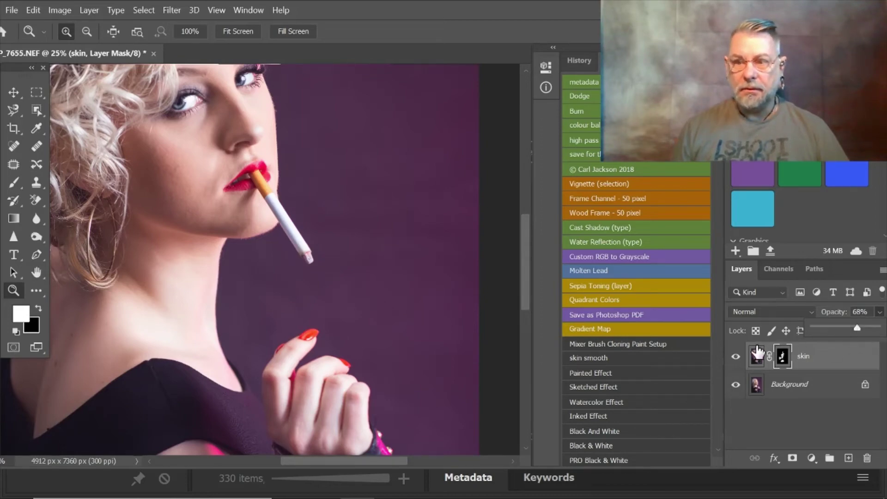
click(735, 358)
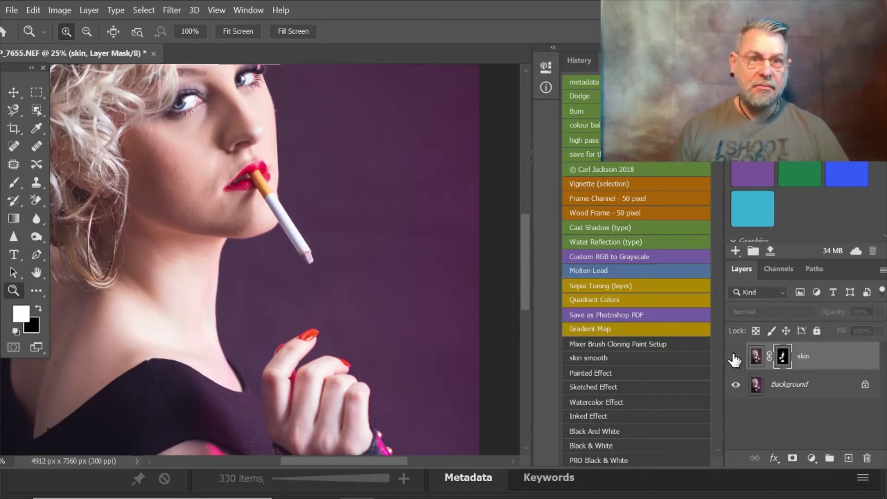
click(736, 358)
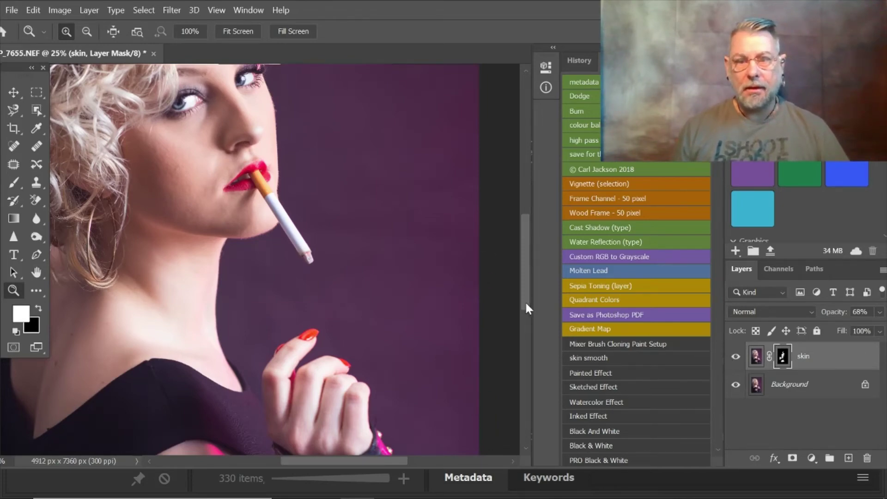
- Flatten the portrait, merging the skin-smoothing layer into the background
scroll(519, 280, up, 8)
scroll(513, 287, down, 9)
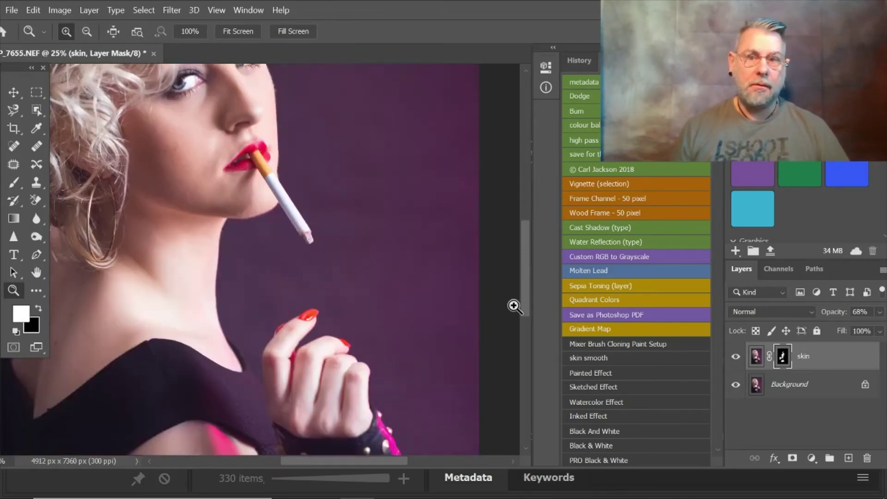
scroll(513, 305, up, 1)
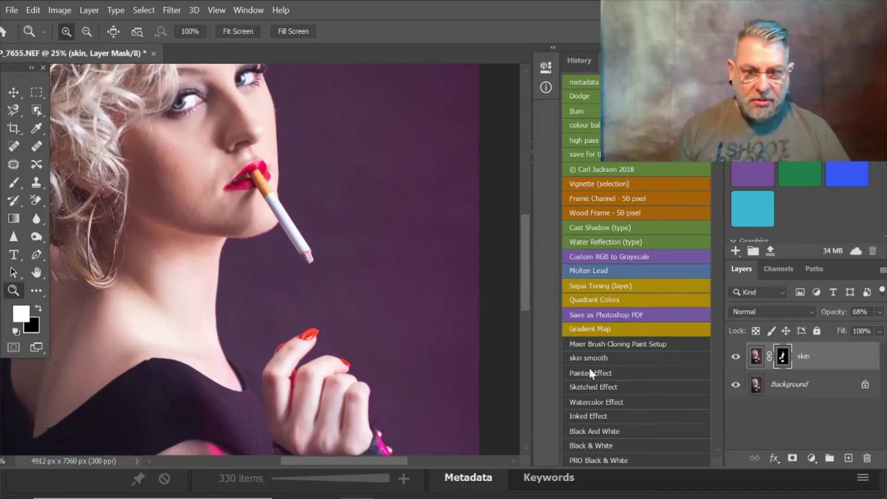
click(13, 183)
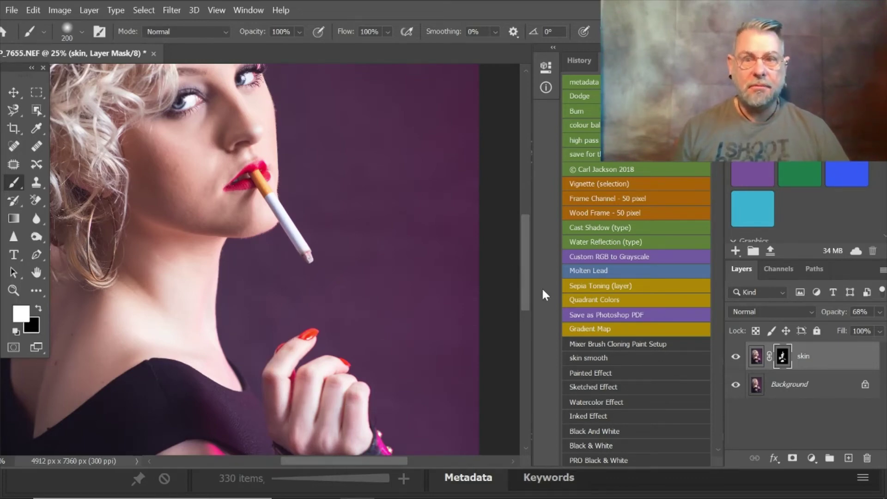
drag(525, 298, 528, 274)
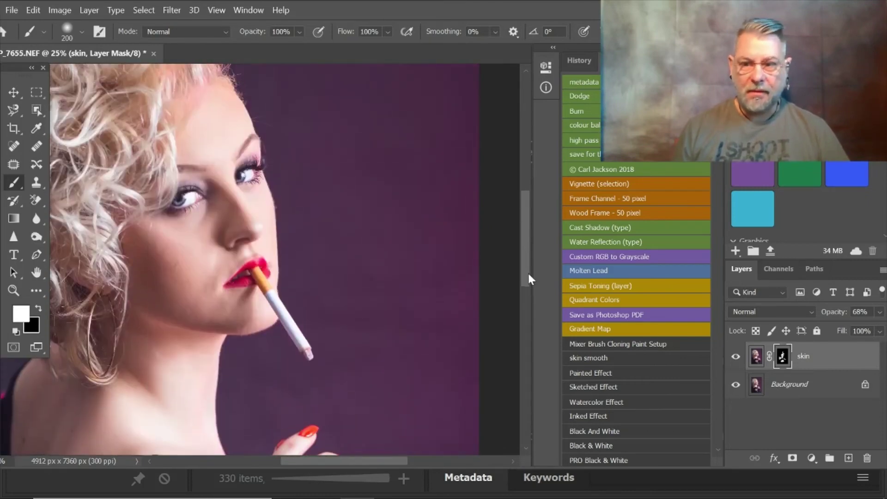
click(89, 10)
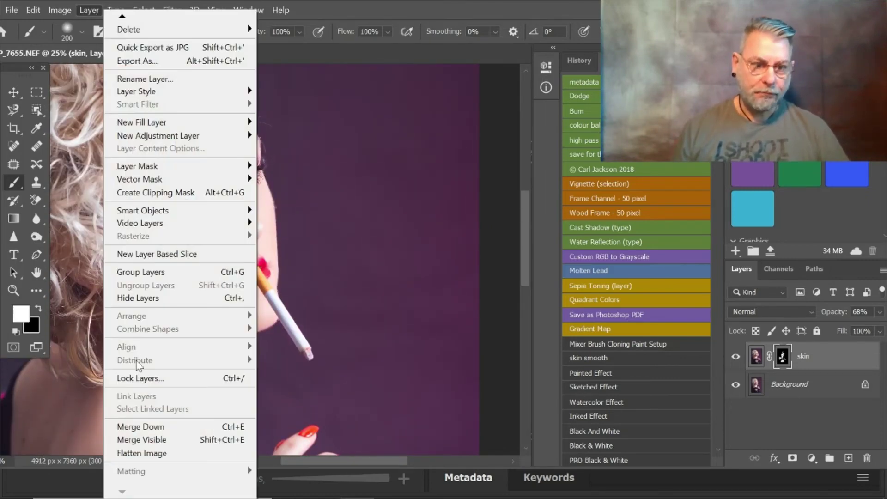
click(157, 454)
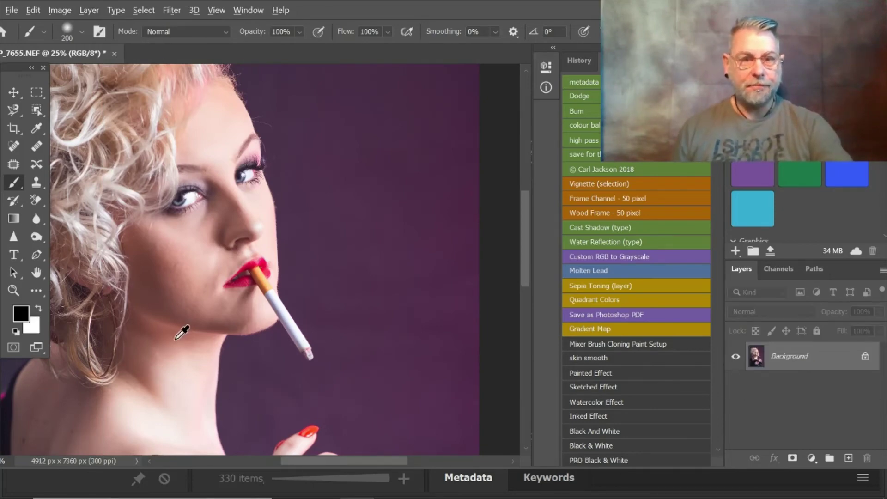
- Duplicate the flattened Background layer, with the whole portrait in view
click(13, 290)
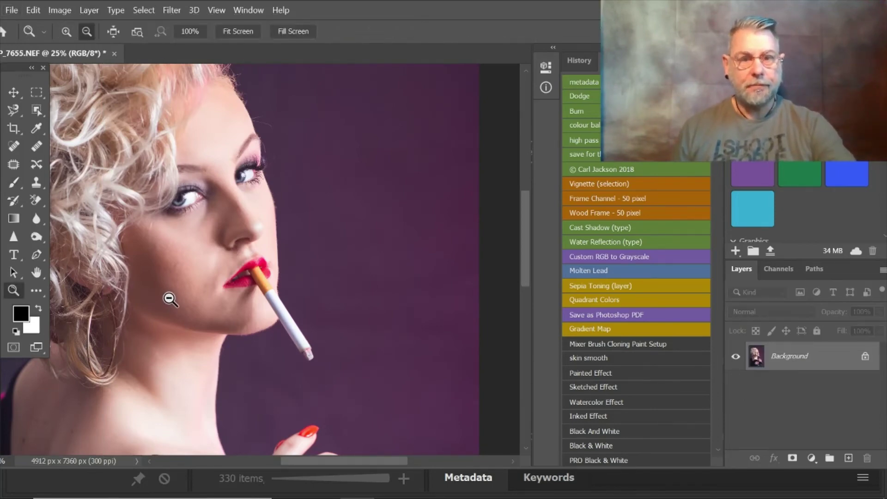
alt+click(158, 307)
alt+click(156, 308)
alt+click(121, 377)
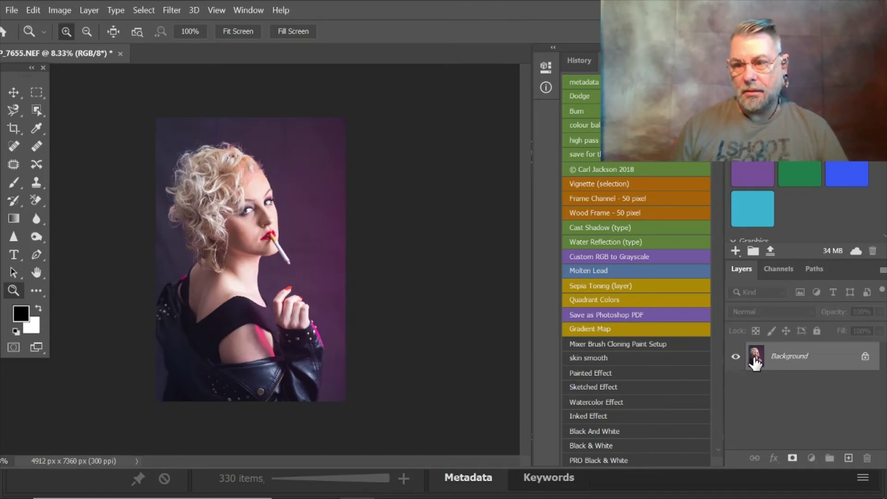
drag(756, 362, 850, 458)
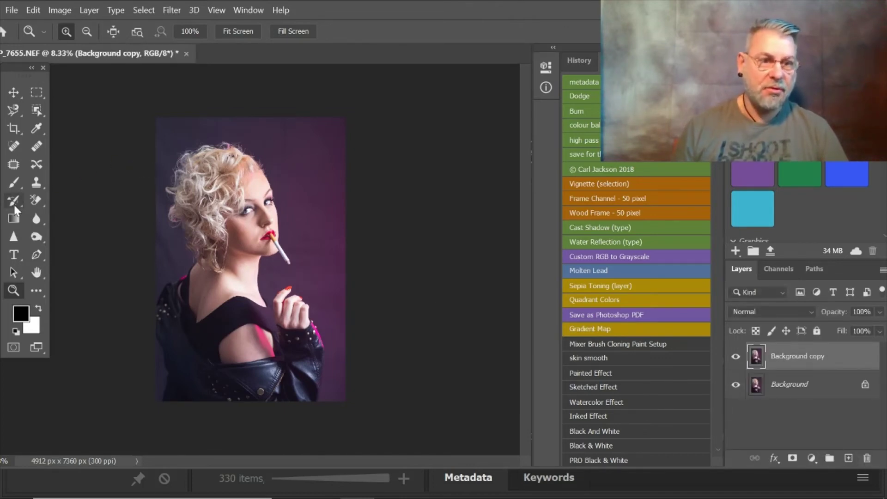
- Heal the backdrop between the photo's left edge, the curls and the jacket with a 300-pixel Spot Healing Brush on the copied layer
click(14, 147)
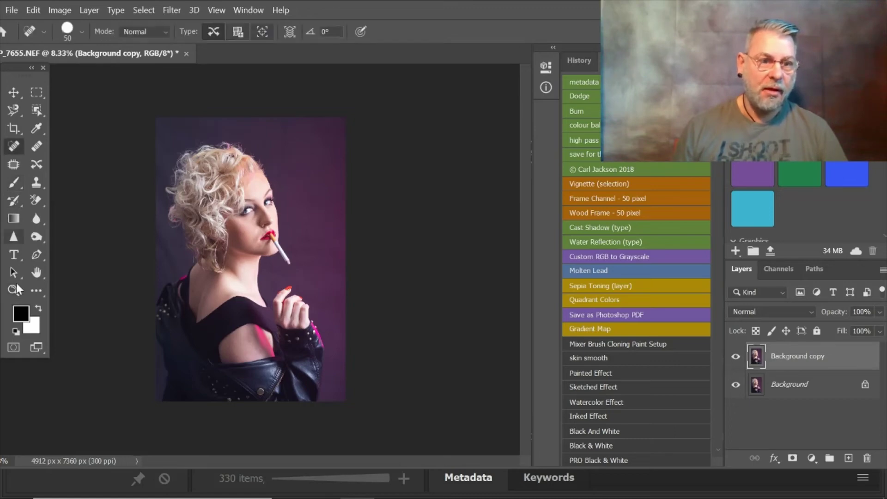
click(16, 293)
click(155, 236)
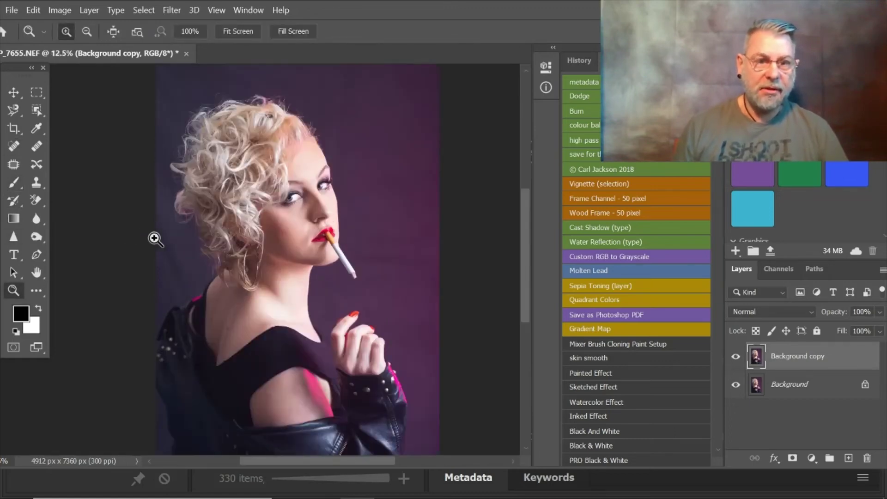
click(14, 147)
key(bracketright)
key(bracketright)
key(bracketright)
key(bracketright)
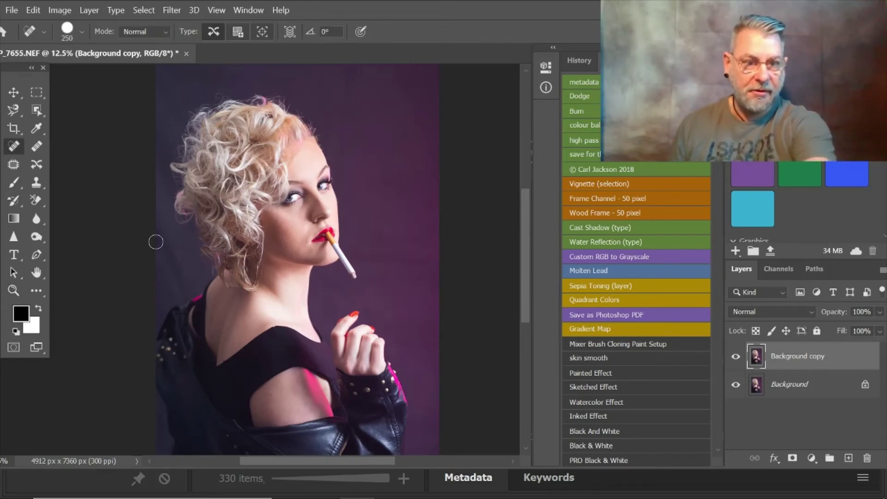
key(bracketright)
drag(156, 228, 185, 295)
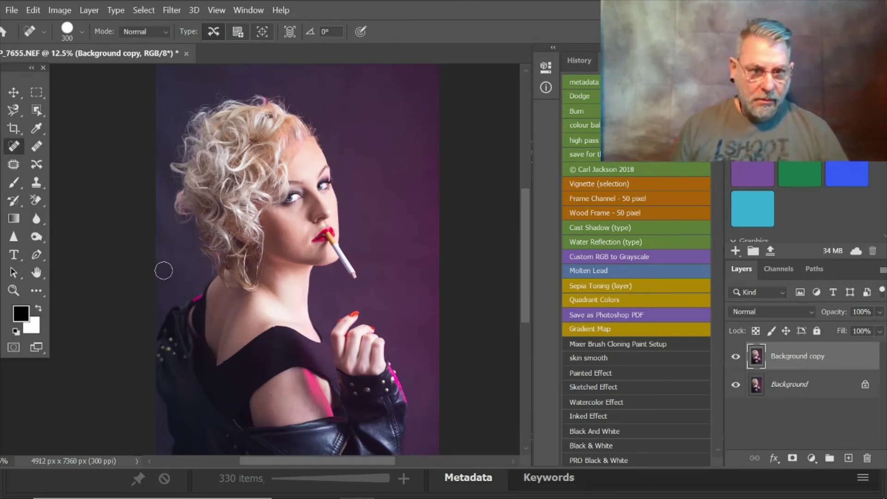
mouse_move(162, 251)
mouse_down()
mouse_move(164, 274)
mouse_move(176, 262)
mouse_move(171, 254)
mouse_move(171, 287)
mouse_up()
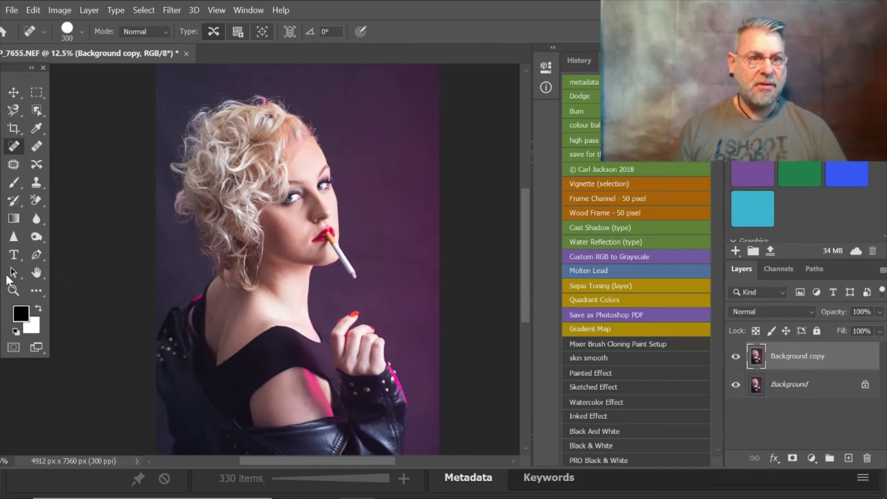
- Check the healed backdrop, flatten the image and run the saved 2018 copyright action on it
click(14, 290)
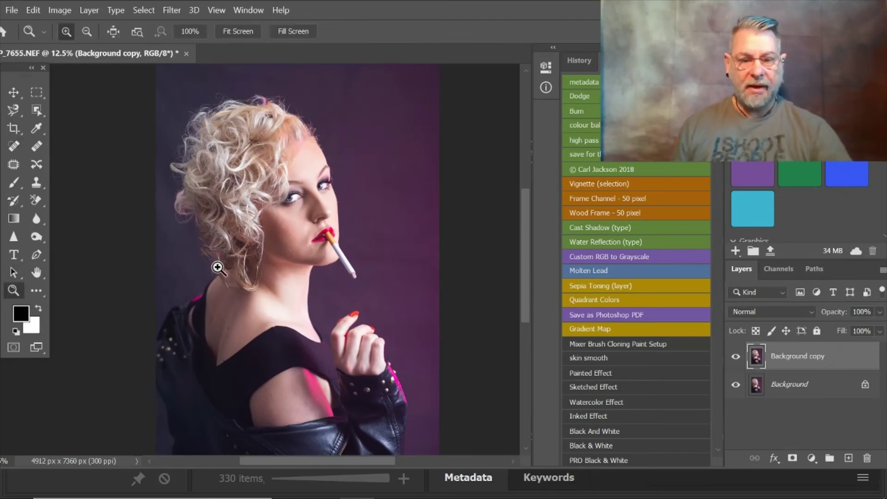
key(alt)
alt+click(216, 267)
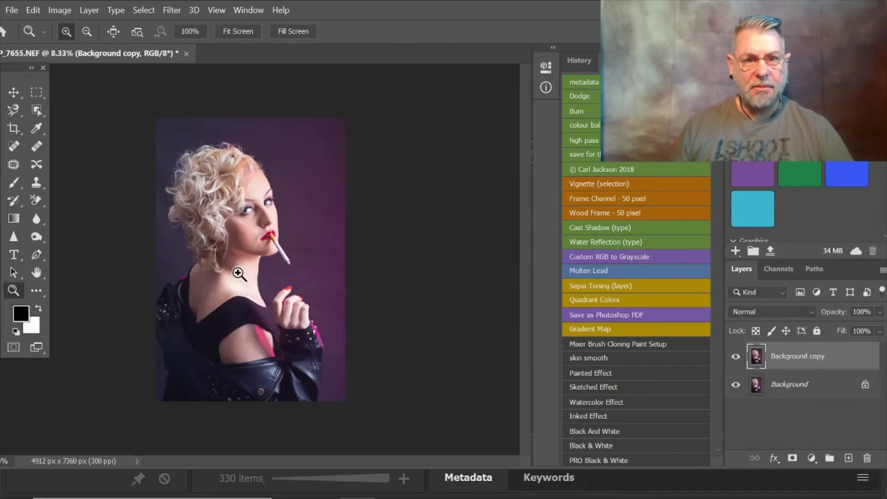
click(215, 274)
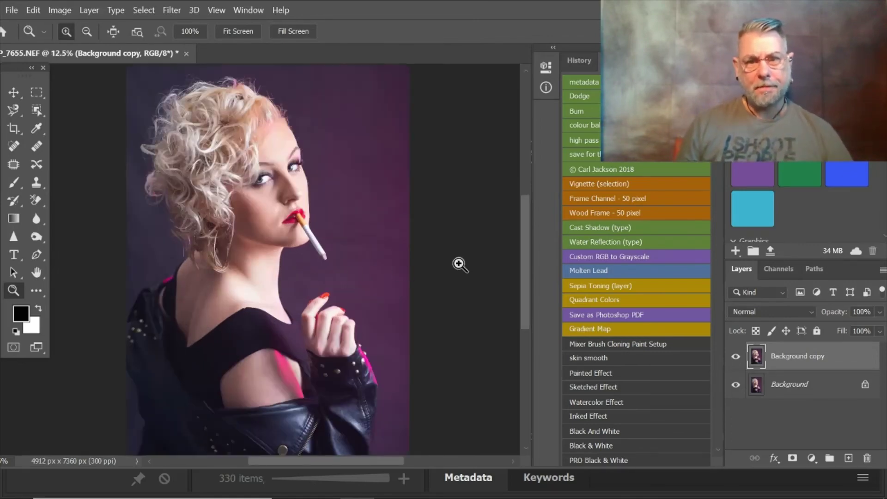
click(96, 10)
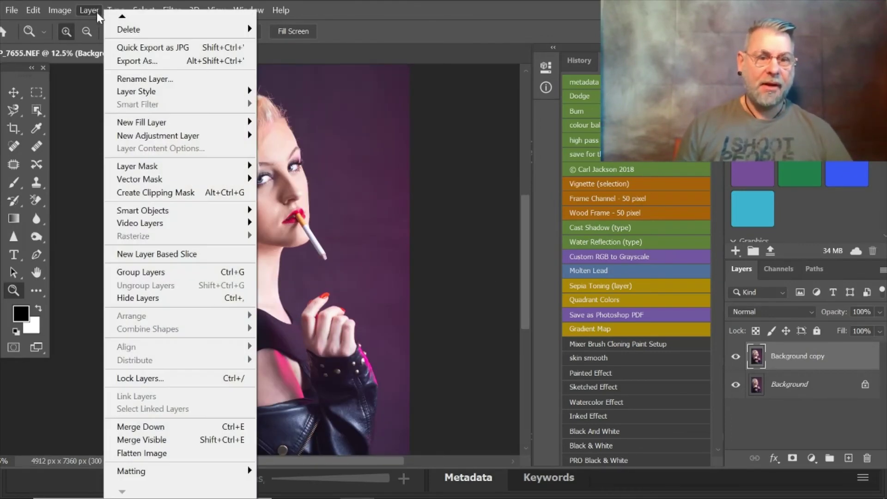
click(145, 457)
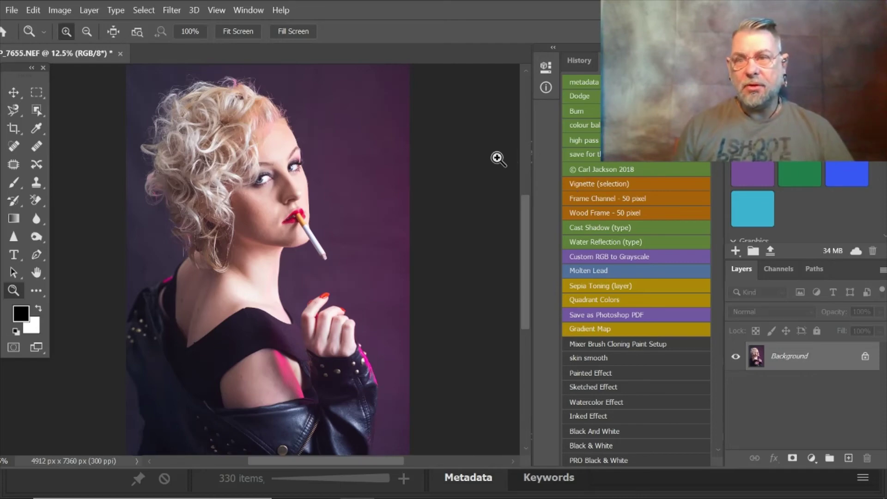
click(591, 170)
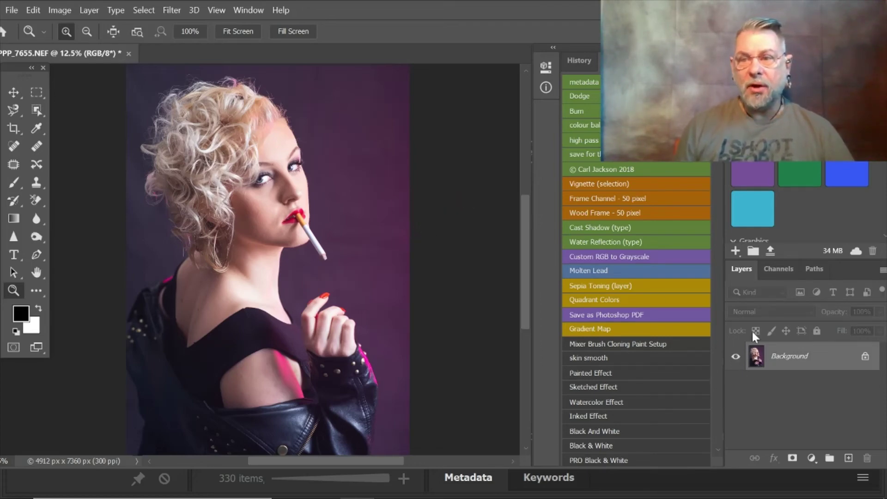
- Duplicate the Background layer and apply a High Pass filter with an 8.0-pixel radius to the copy
drag(757, 358, 849, 456)
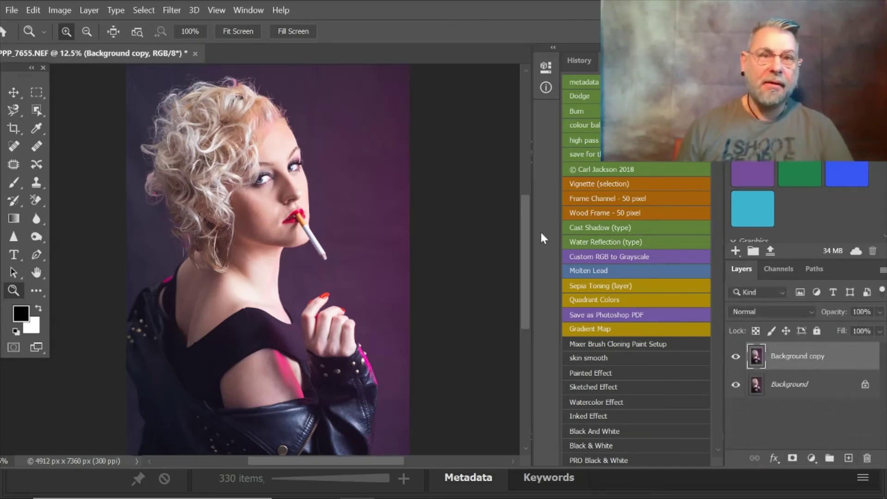
click(172, 10)
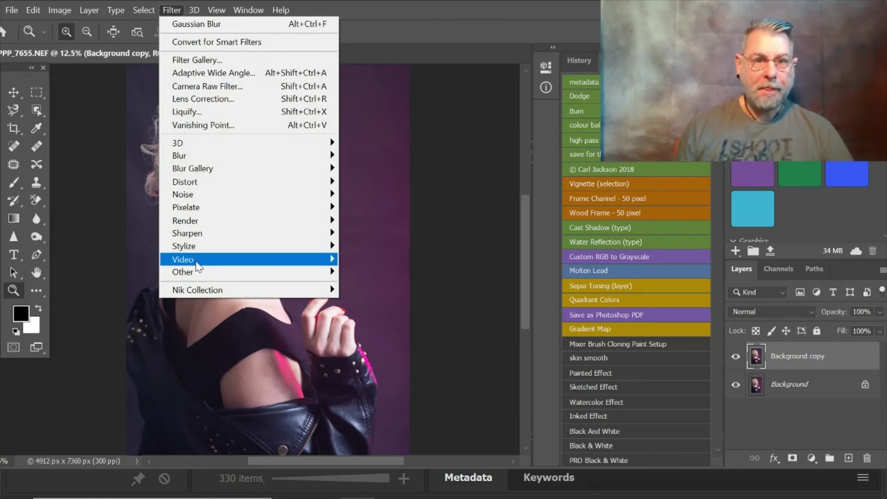
mouse_move(228, 273)
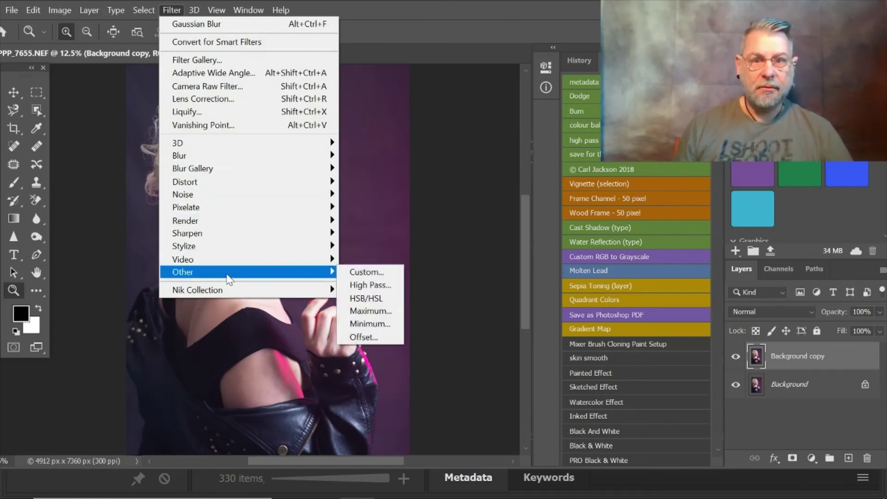
click(355, 283)
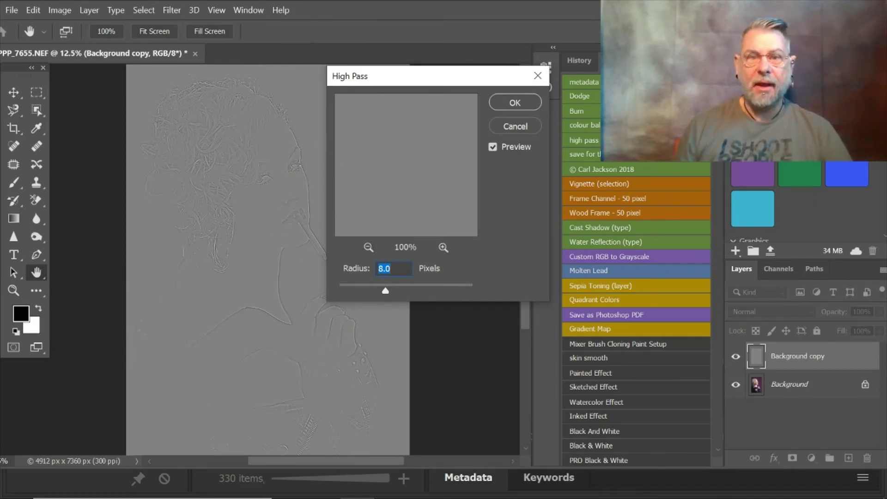
click(515, 102)
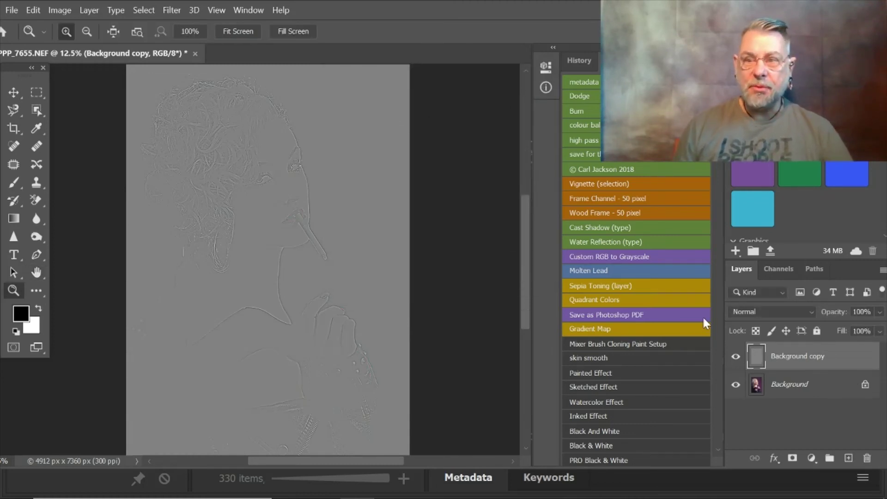
- Set the high-pass layer's blend mode to Overlay and compare the sharpening with the layer hidden and shown
click(788, 312)
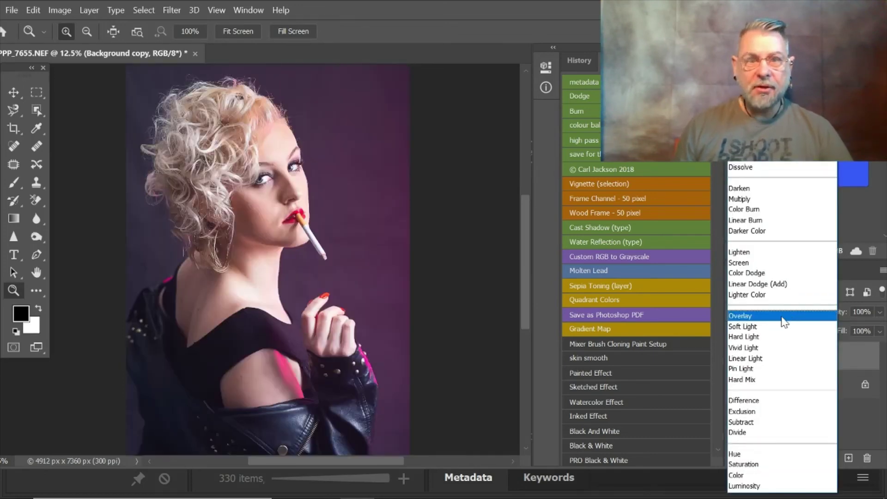
click(781, 316)
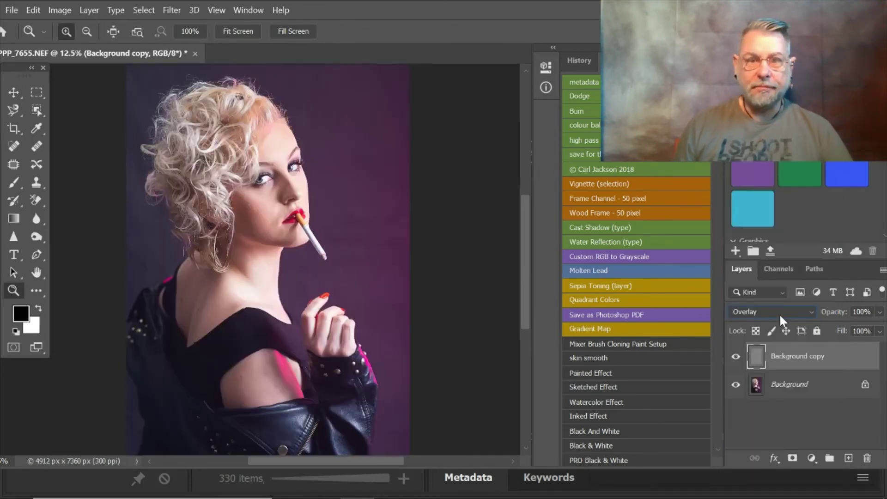
click(736, 359)
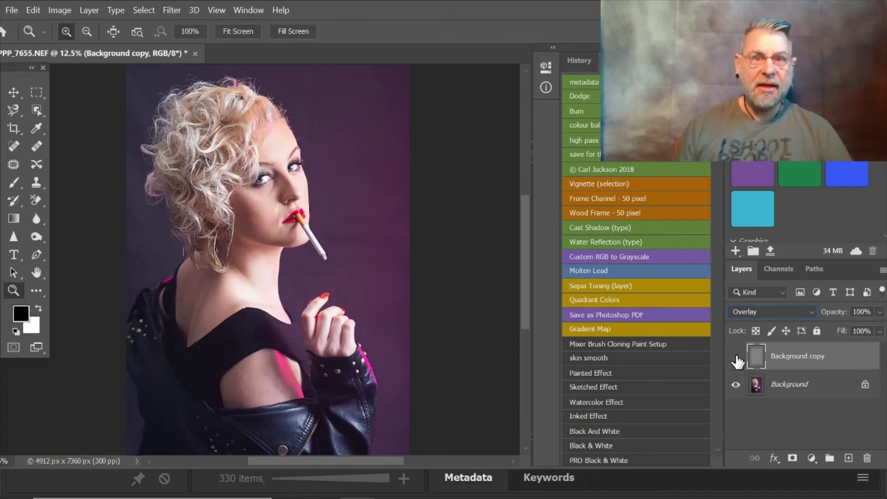
click(736, 359)
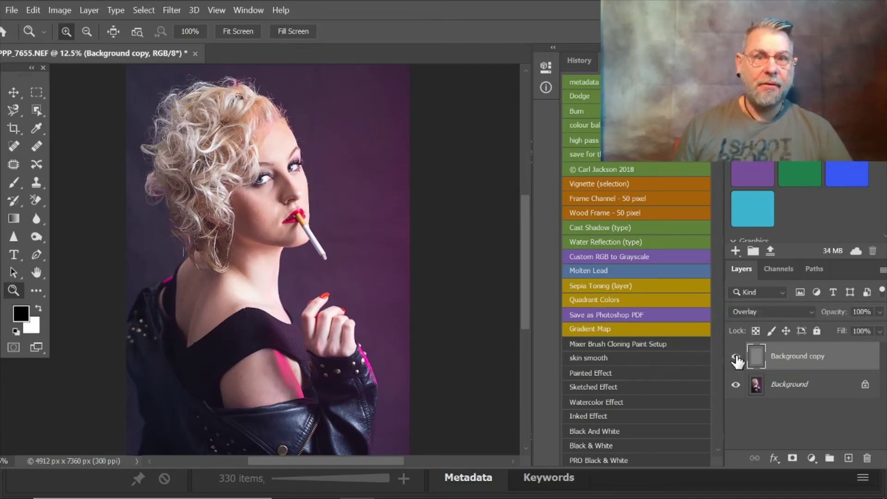
click(736, 359)
click(736, 358)
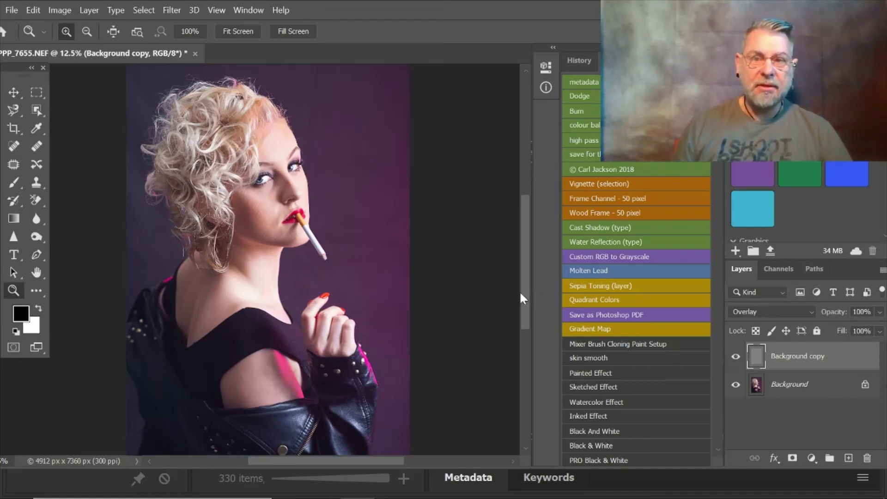
mouse_move(525, 293)
mouse_down()
mouse_move(525, 317)
mouse_move(525, 290)
mouse_move(525, 299)
mouse_up()
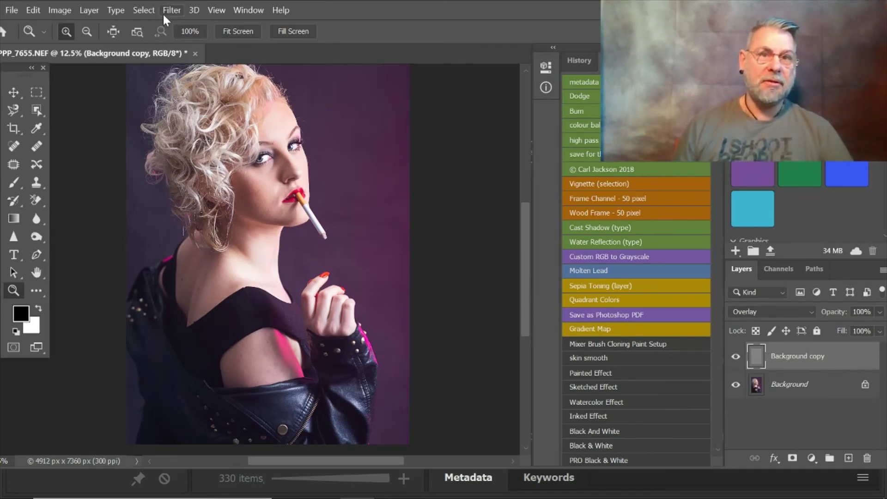
- Flatten the image and load the saved photography logo preset from the custom brush folder for the Brush tool
click(95, 12)
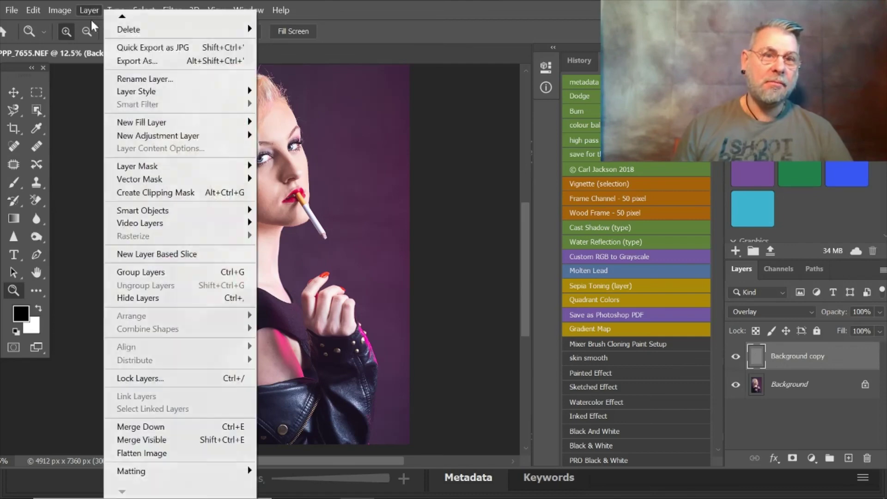
click(163, 455)
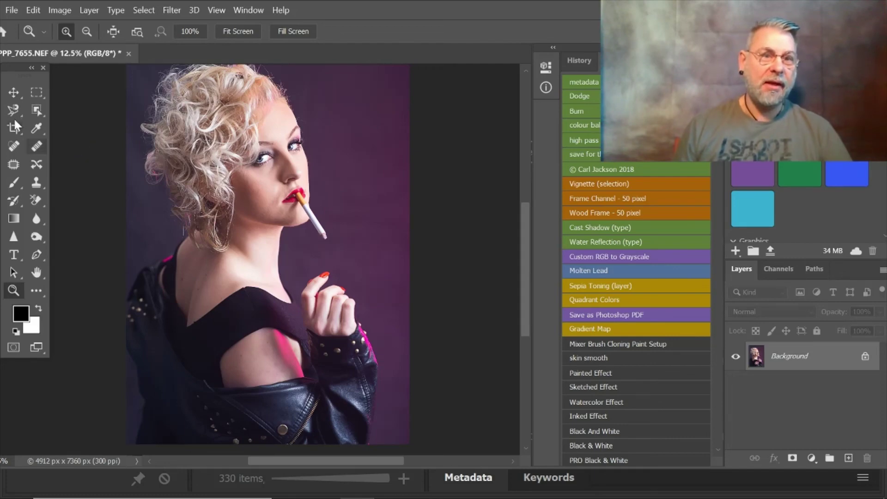
click(15, 183)
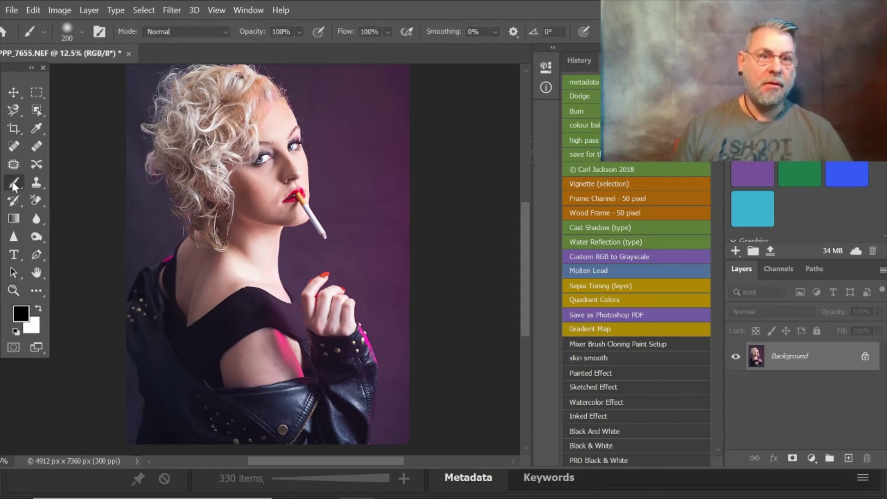
click(44, 33)
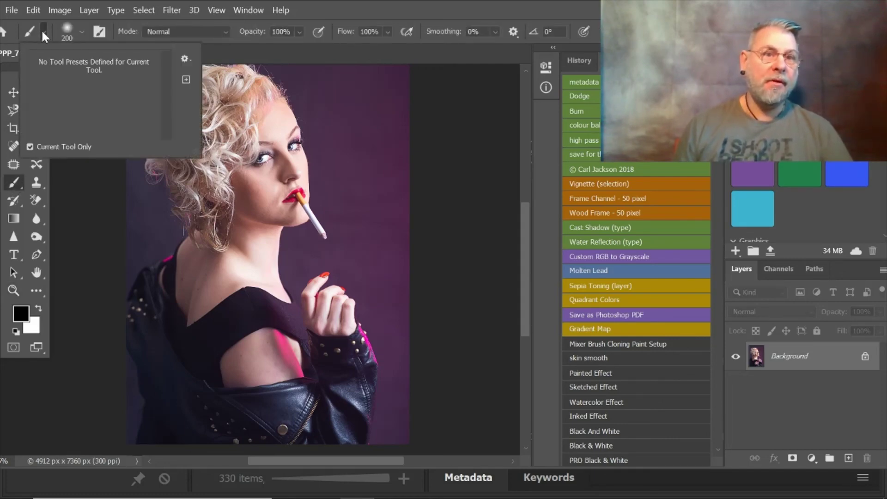
click(83, 31)
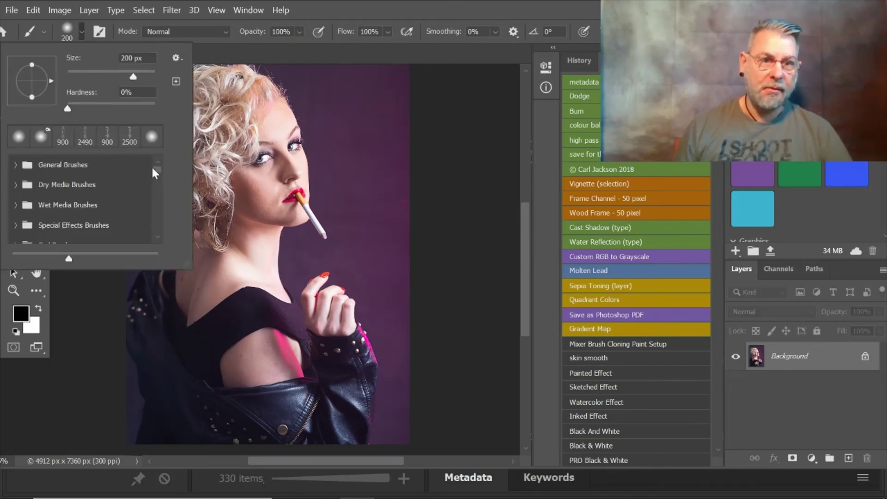
scroll(157, 187, down, 2)
mouse_move(156, 187)
mouse_down()
mouse_move(164, 229)
mouse_move(162, 178)
mouse_up()
click(41, 202)
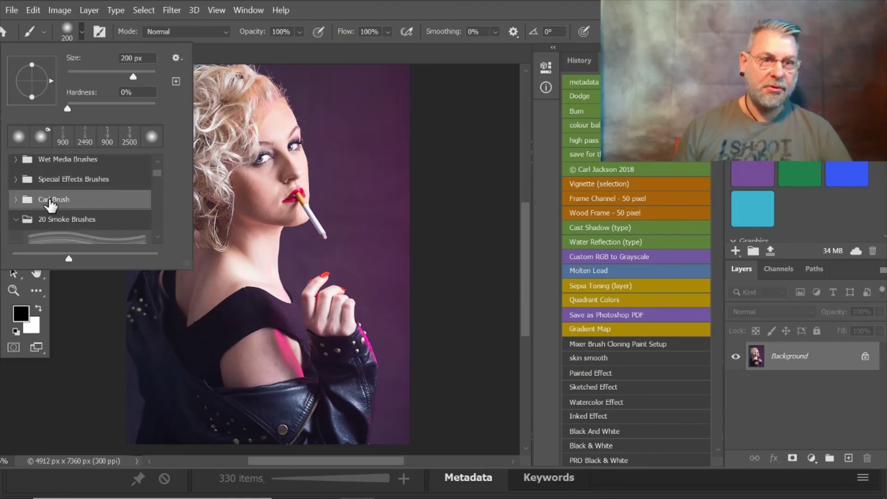
click(15, 200)
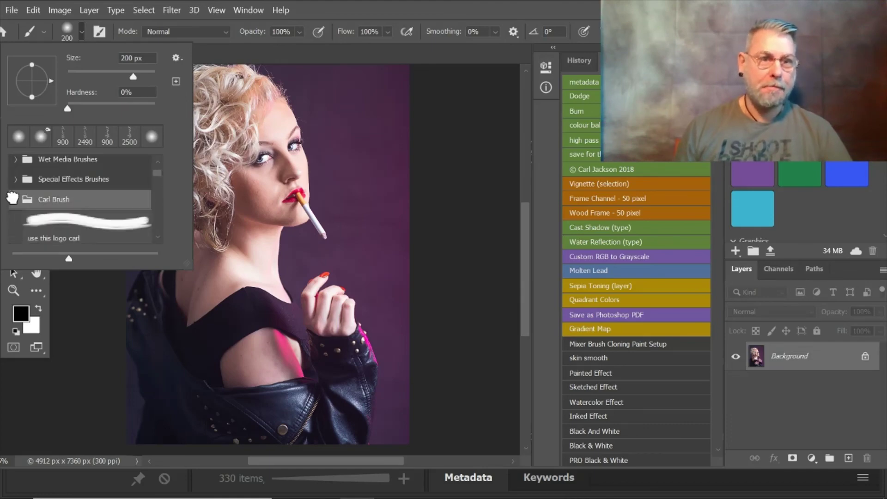
click(72, 222)
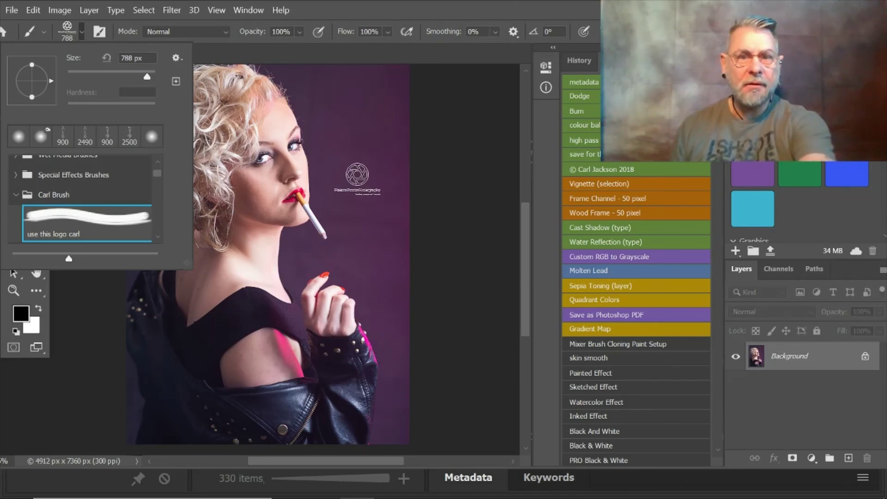
key(Return)
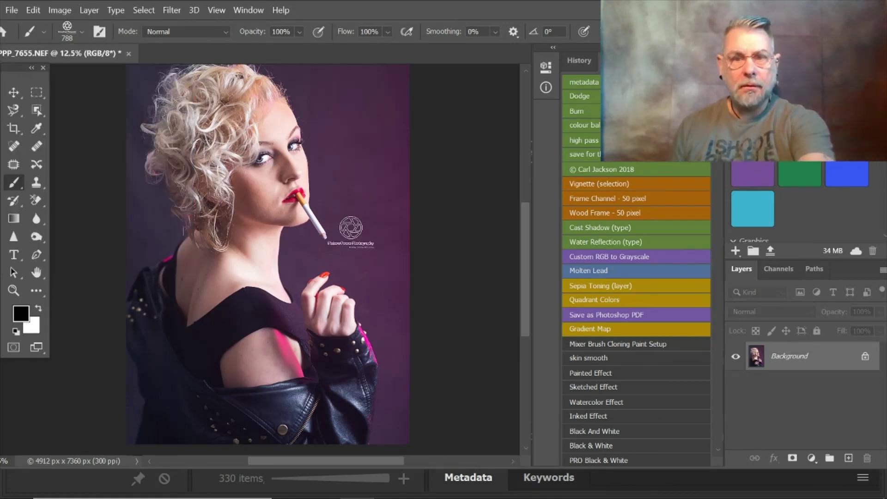
- Enlarge the logo brush to 1400 pixels
key(bracketright)
key(bracketright)
key(bracketright)
key(bracketright)
key(bracketright)
key(bracketright)
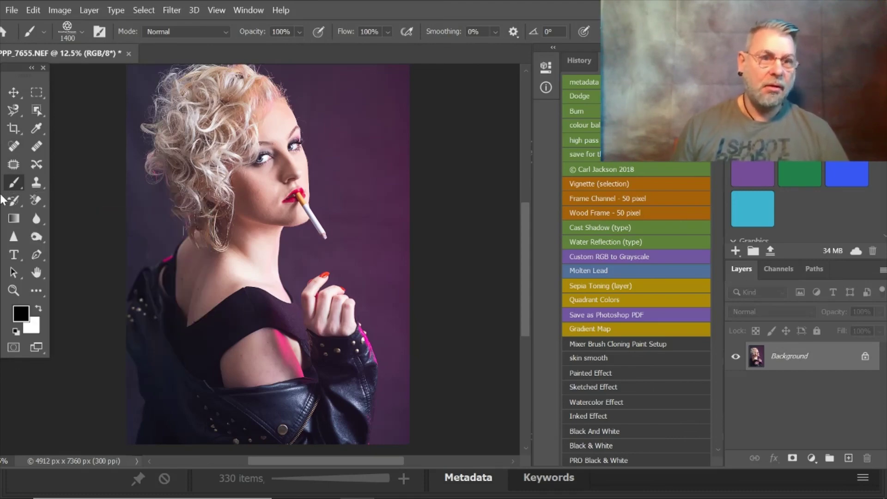
- Sample a skin tone from the bare upper arm and stamp the logo in that colour in the photo's lower-right corner
click(34, 131)
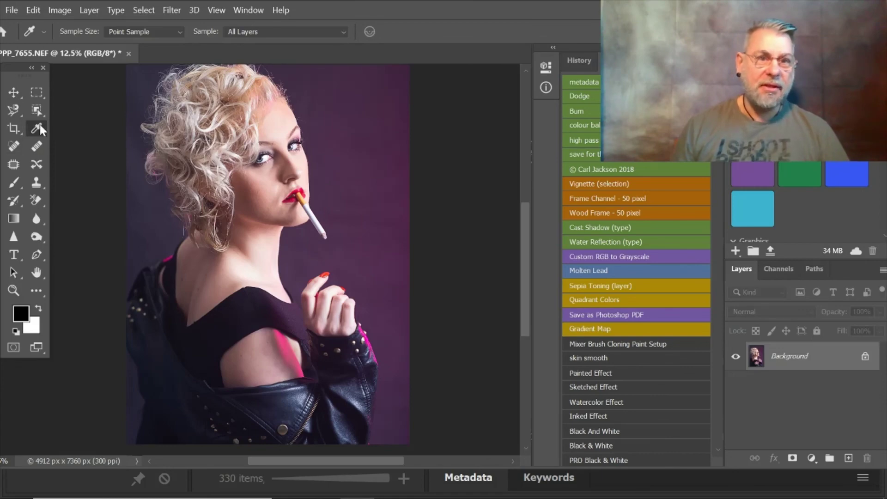
click(262, 345)
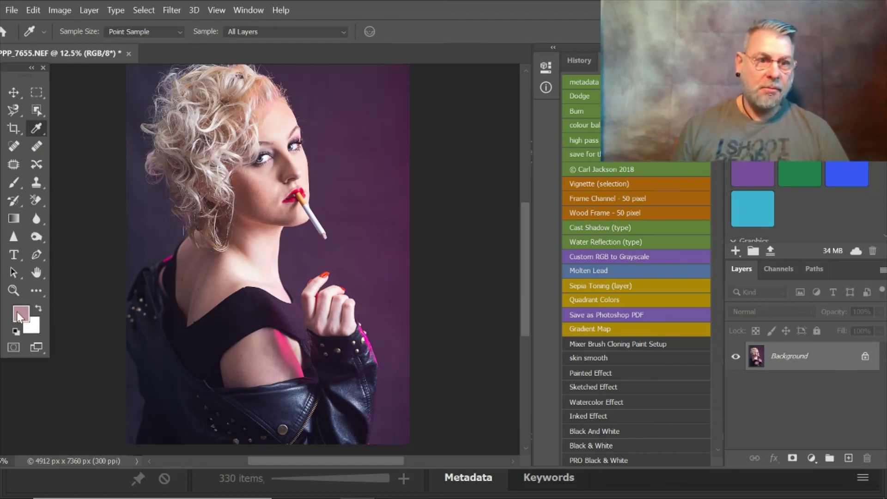
click(10, 182)
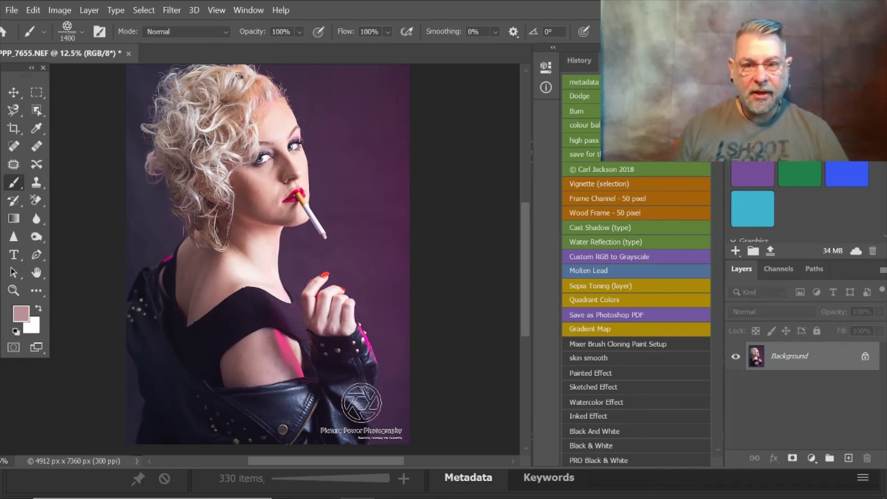
click(361, 409)
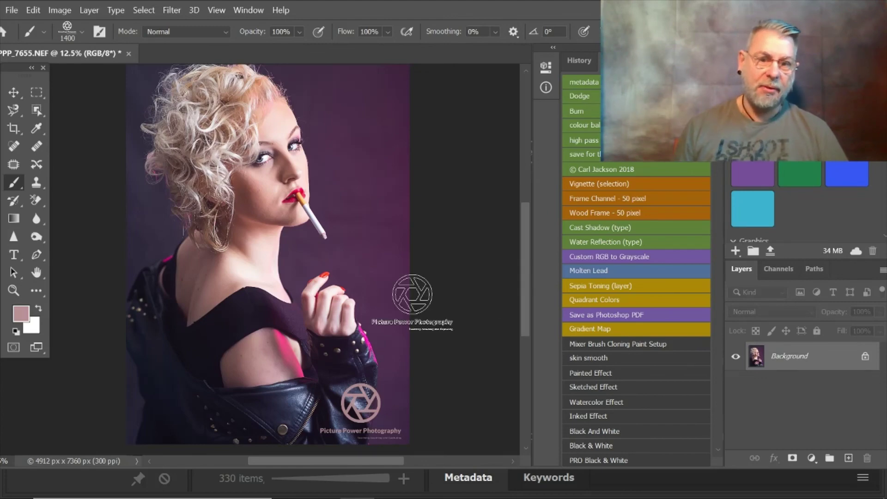
- Save the portrait as the JPEG file PPP_7655 in the 110ND800 folder, with quality 12 Maximum and the Progressive format with 3 scans
click(13, 10)
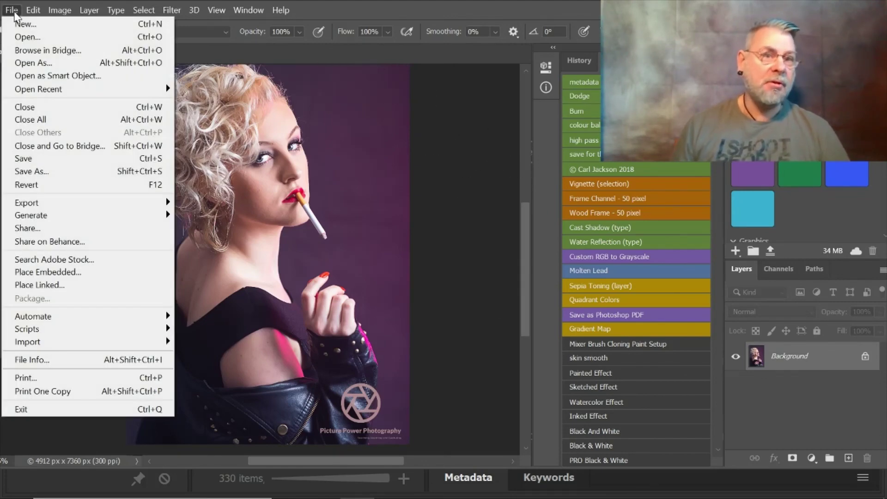
click(43, 171)
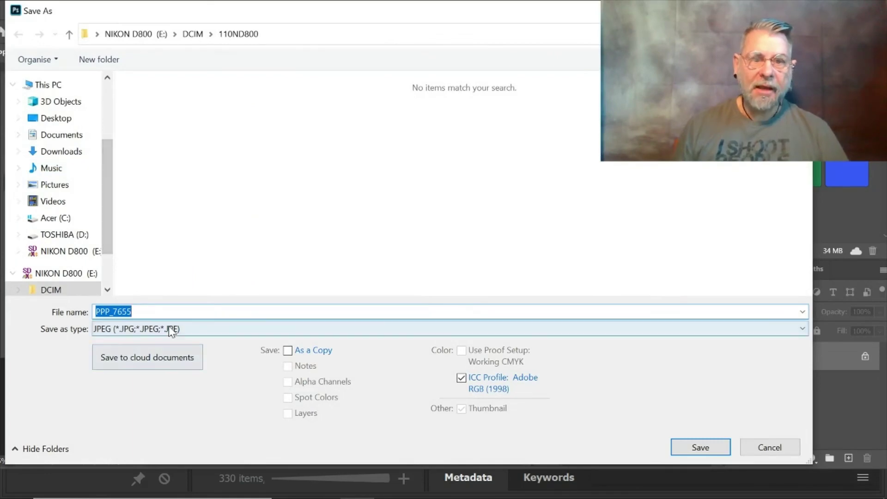
click(171, 329)
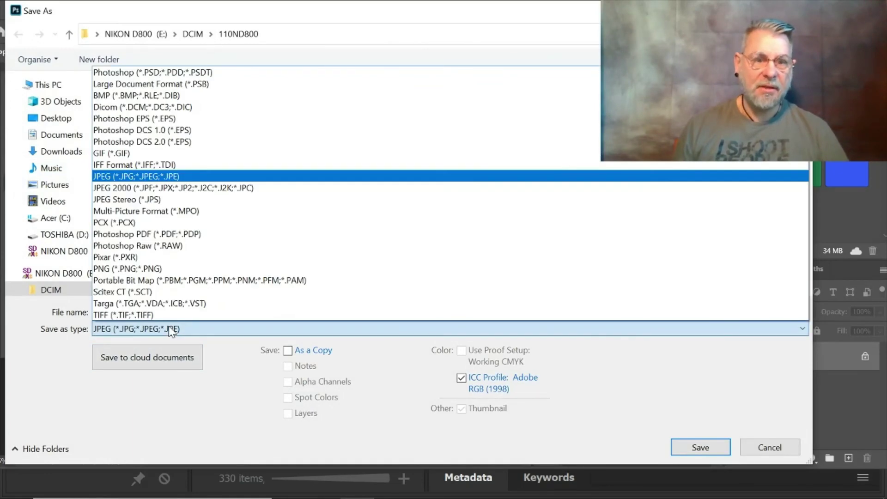
click(130, 178)
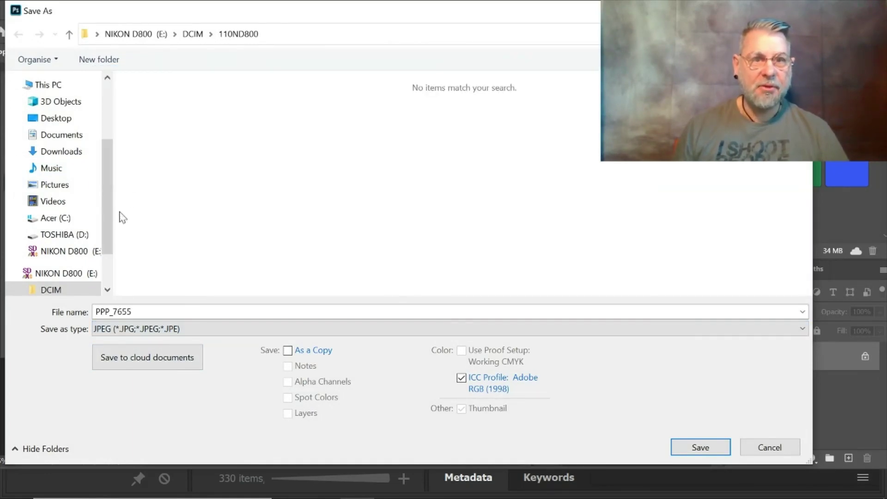
click(699, 447)
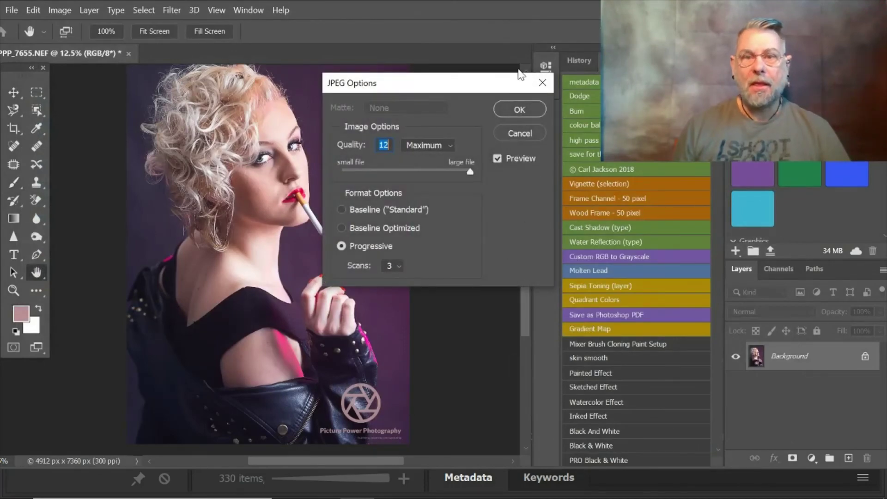
click(526, 107)
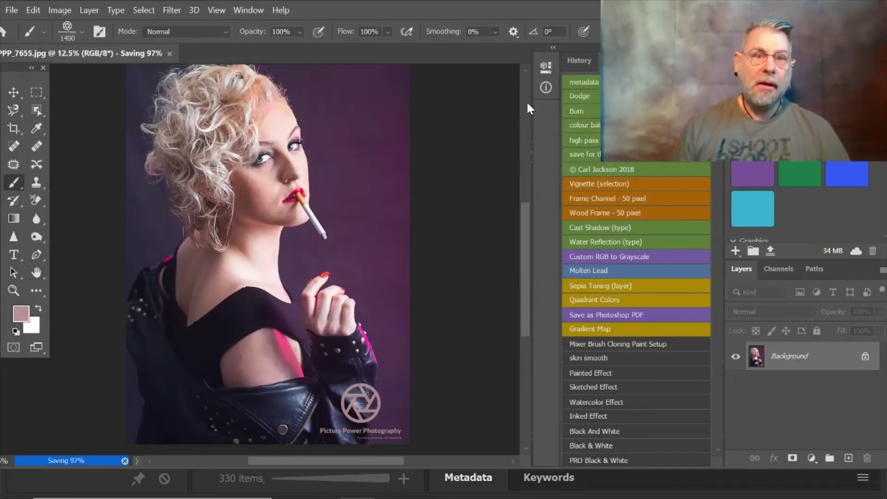